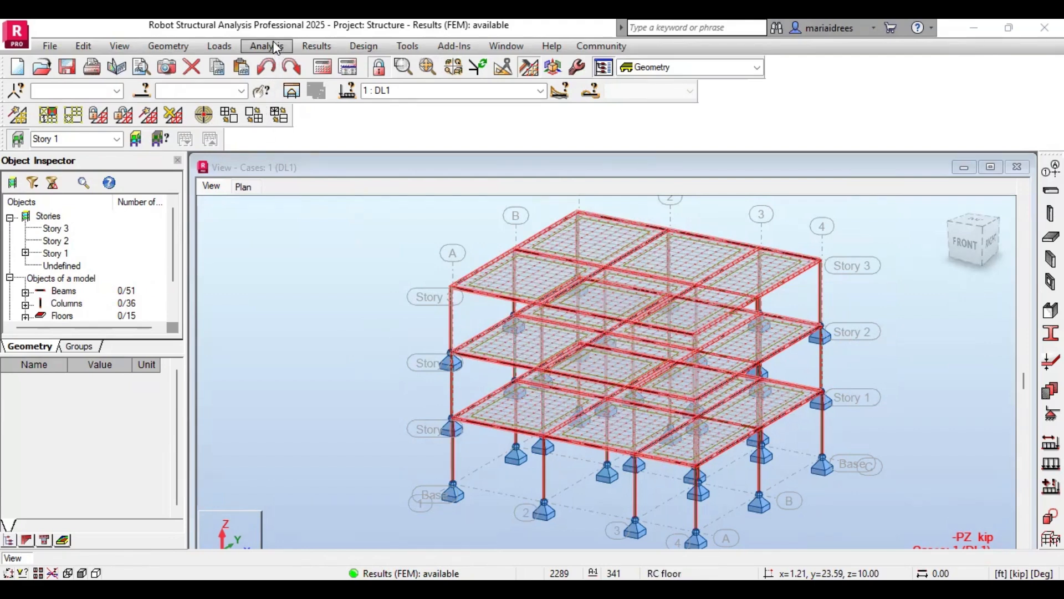
Open the code parameters for the required reinforcement of slabs and walls
click(359, 52)
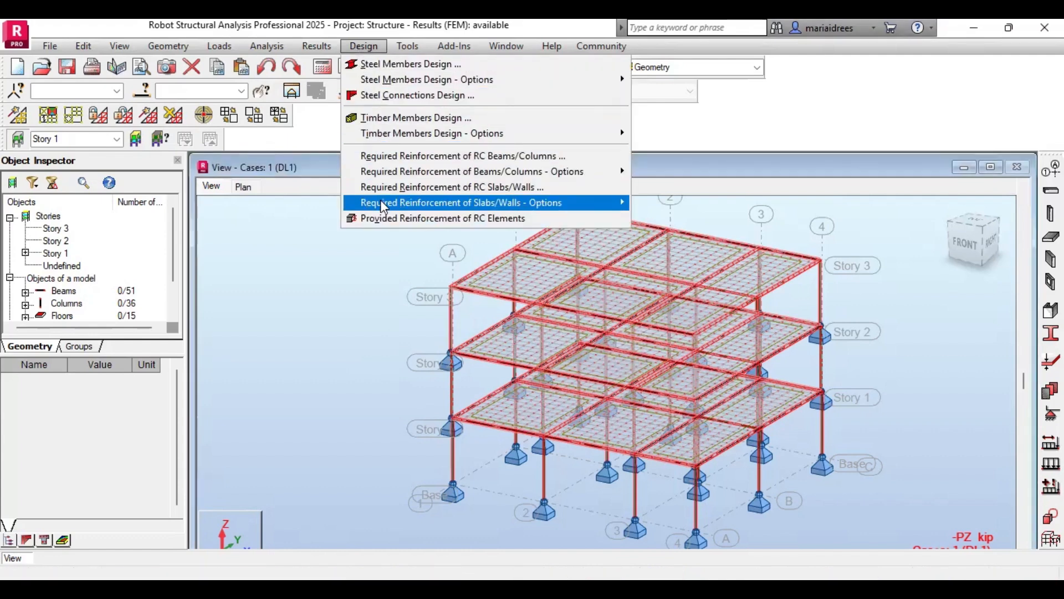
mouse_move(442, 204)
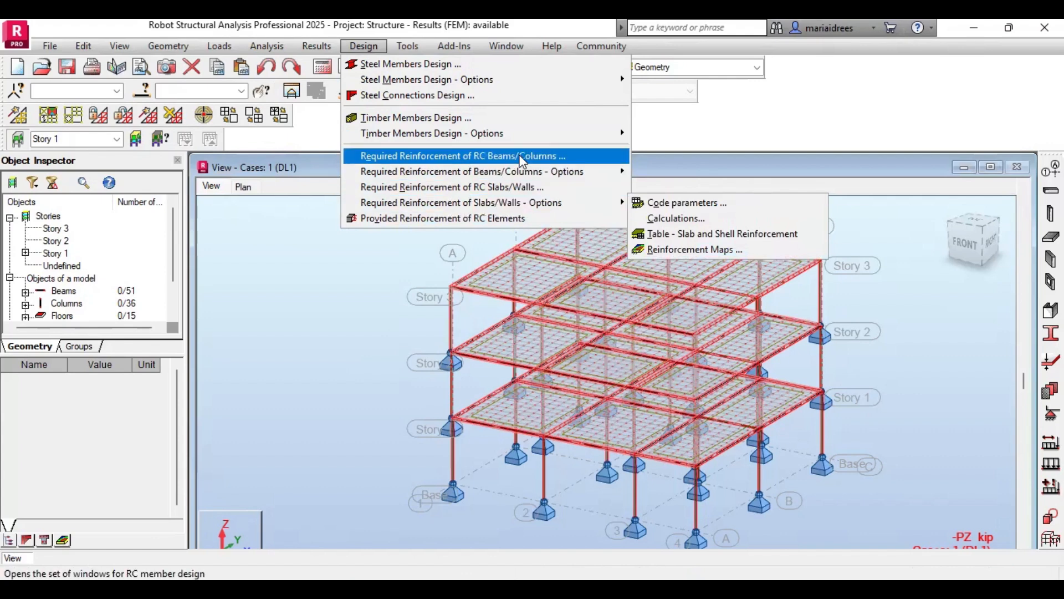
mouse_move(517, 207)
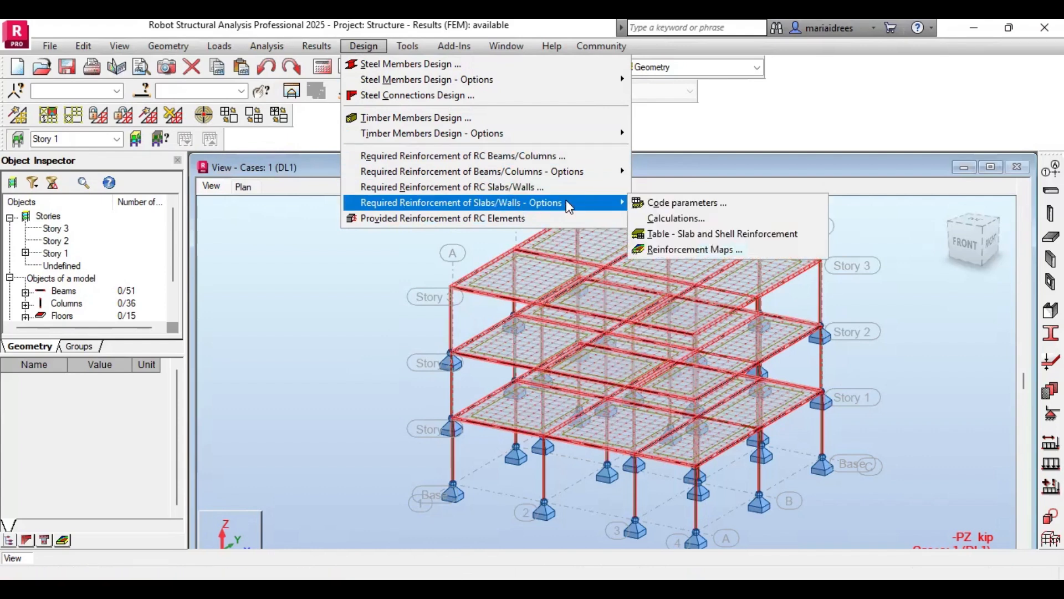
click(693, 204)
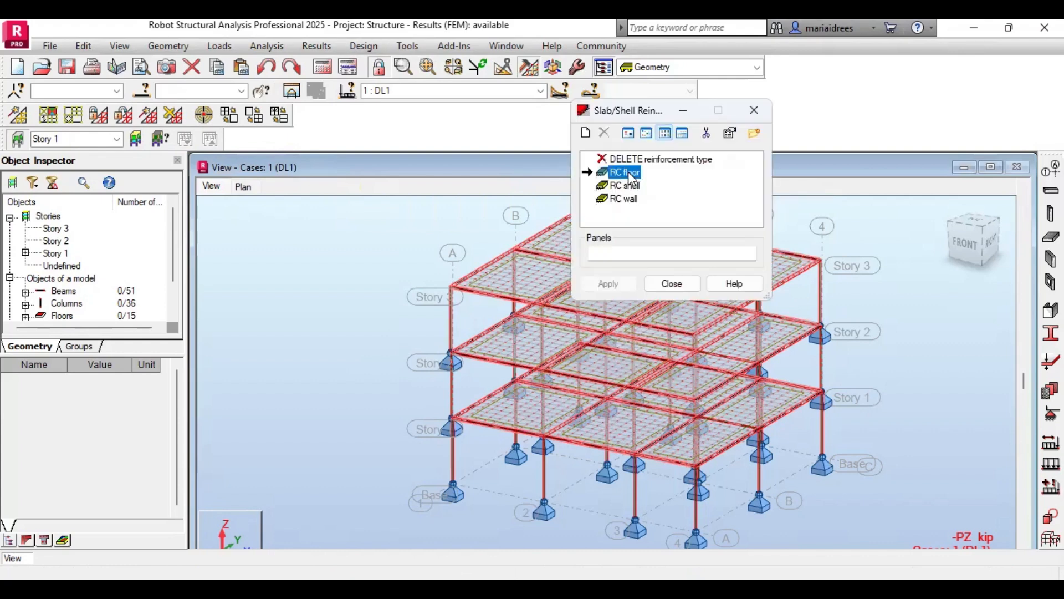
Select all the floor panels in the model, across all three stories
click(118, 142)
click(59, 240)
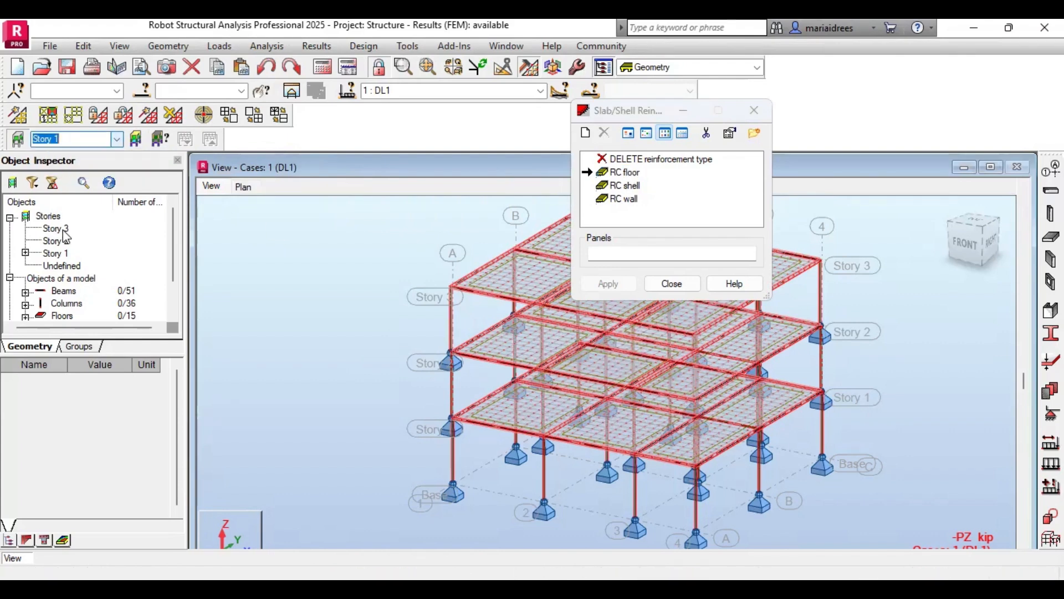
click(56, 216)
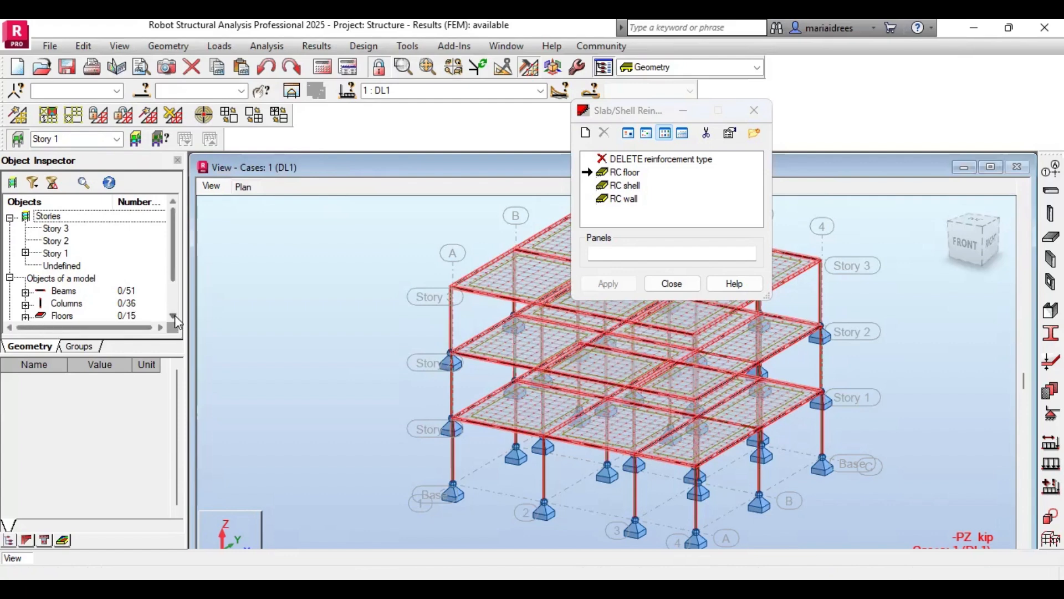
double_click(173, 316)
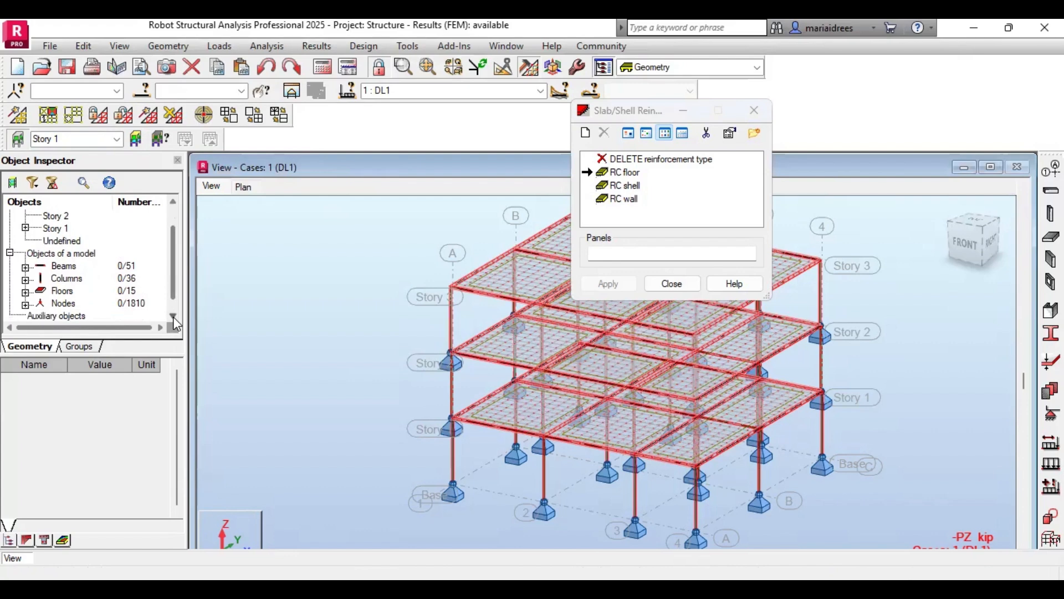
click(25, 291)
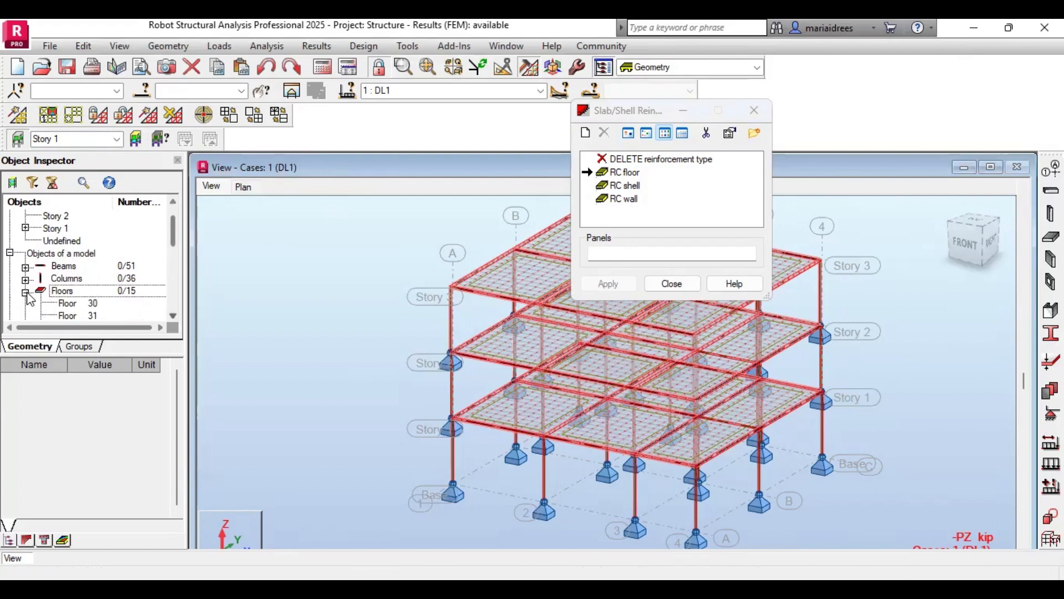
double_click(173, 316)
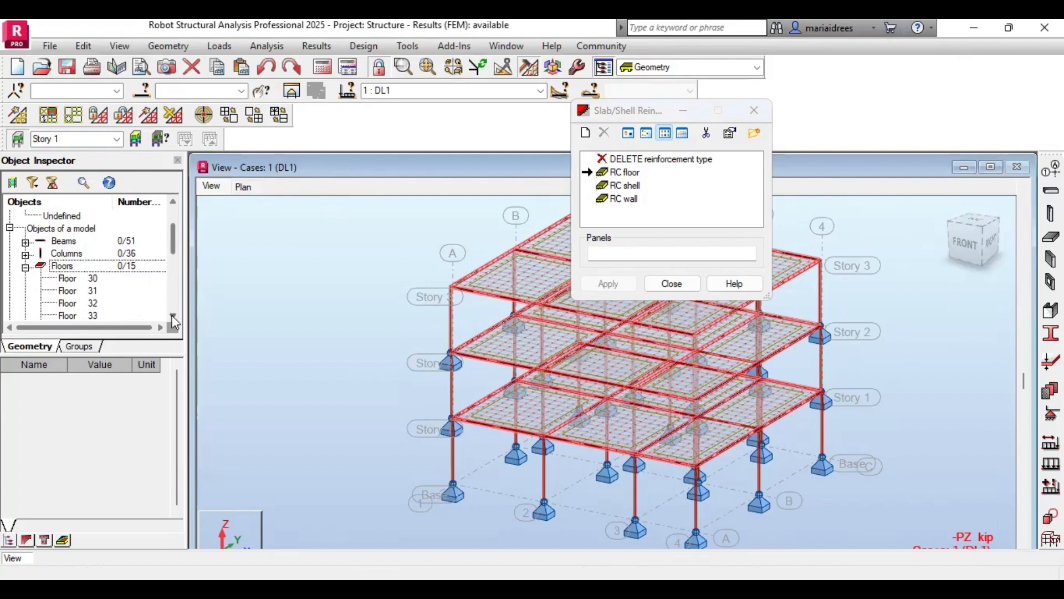
click(72, 280)
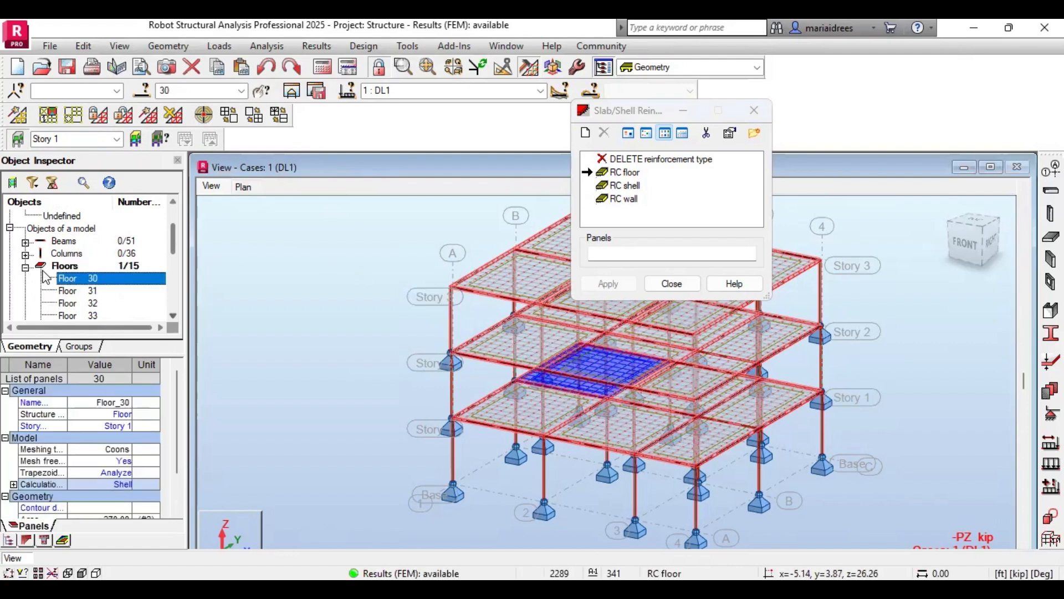
click(71, 270)
right_click(70, 270)
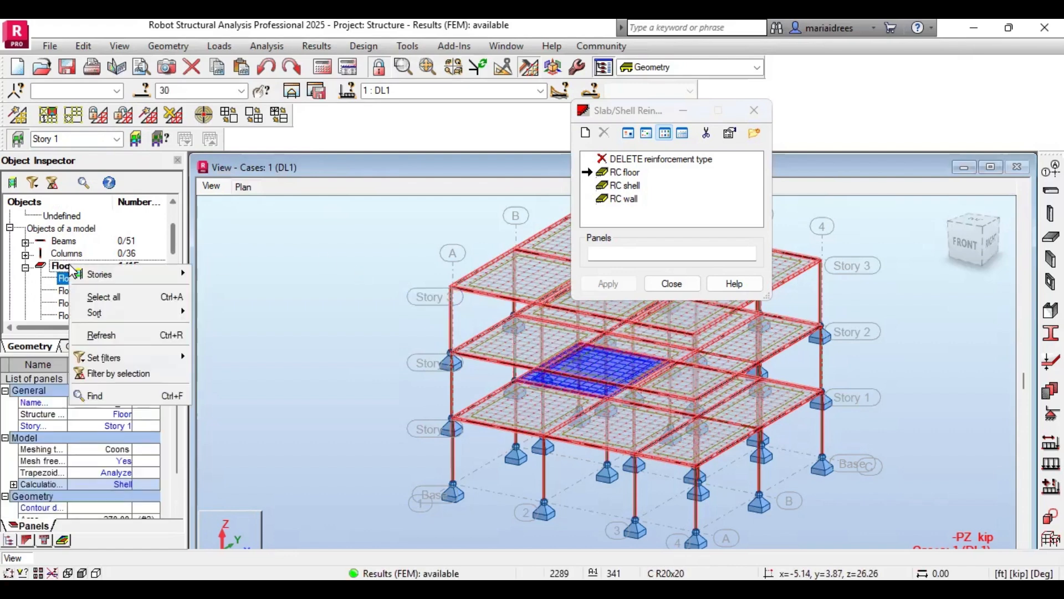
click(95, 300)
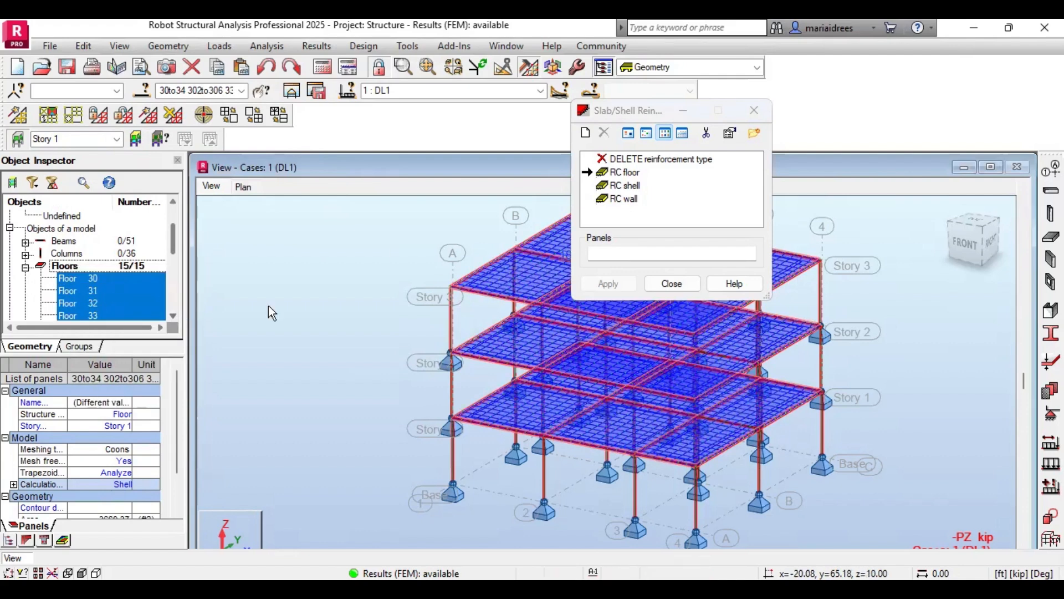
Assign the RC floor reinforcement type to panels 30to34 302to306 336to340 and close the reinforcement type dialog
click(174, 305)
click(175, 306)
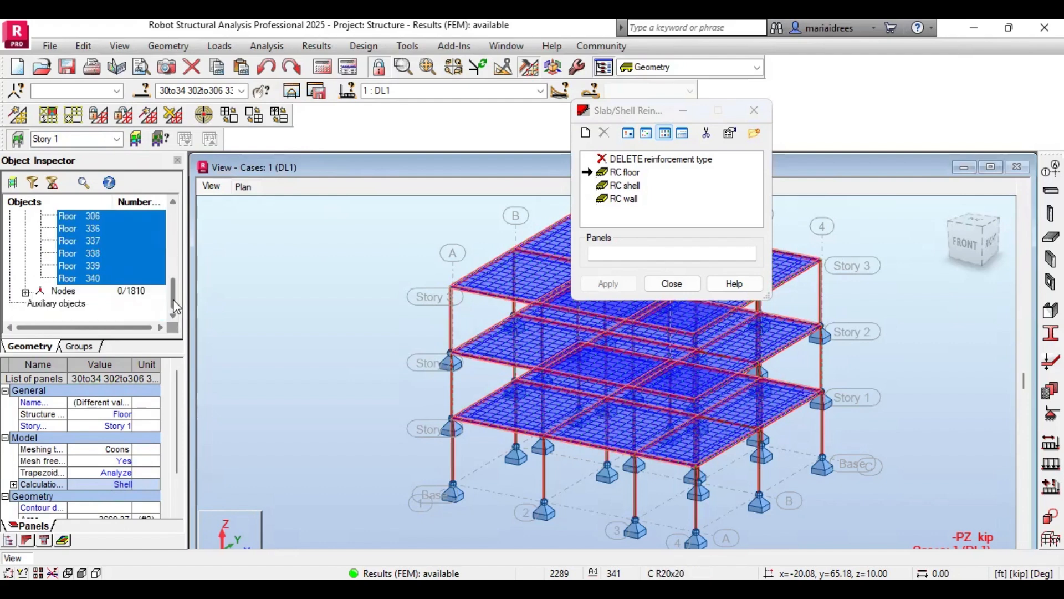
click(174, 214)
click(174, 213)
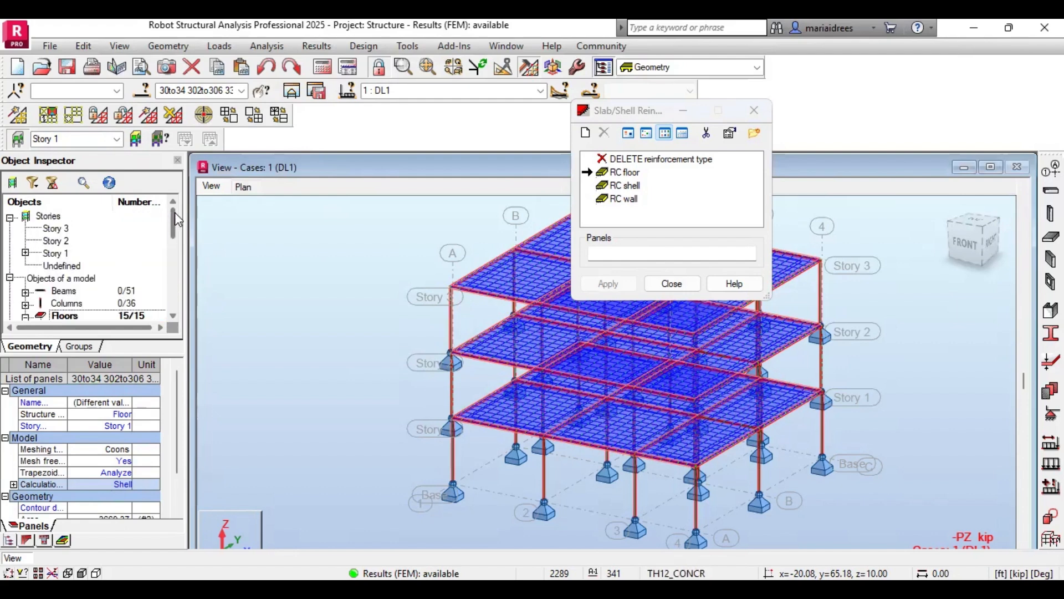
click(637, 253)
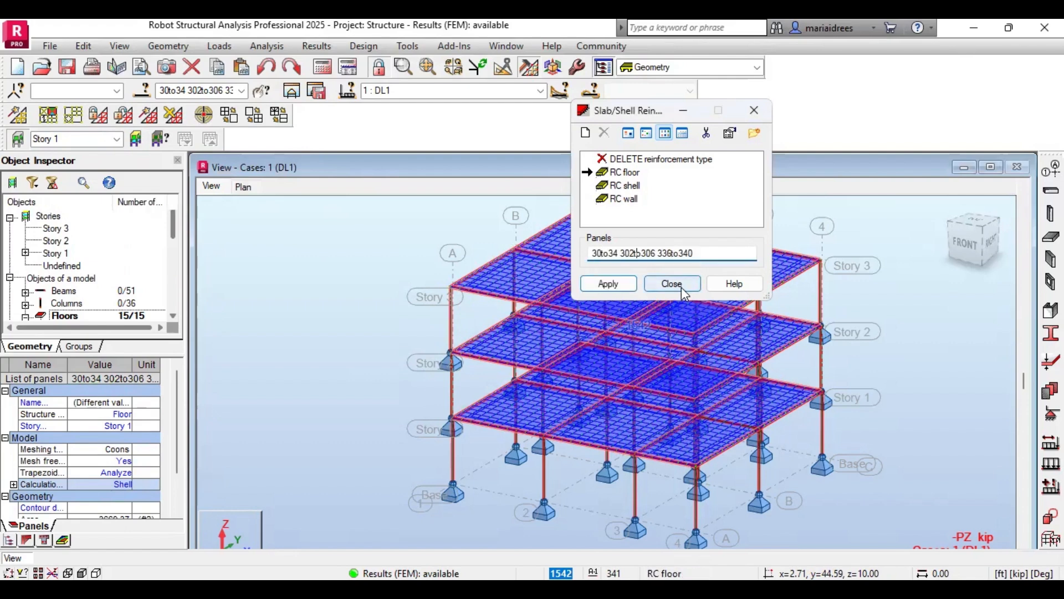
click(609, 284)
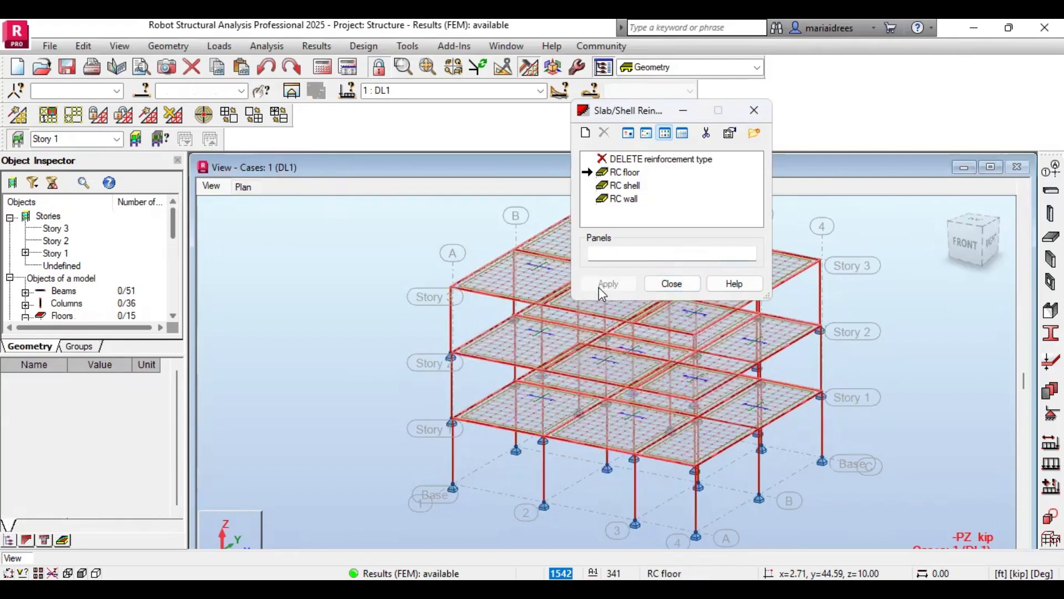
click(672, 284)
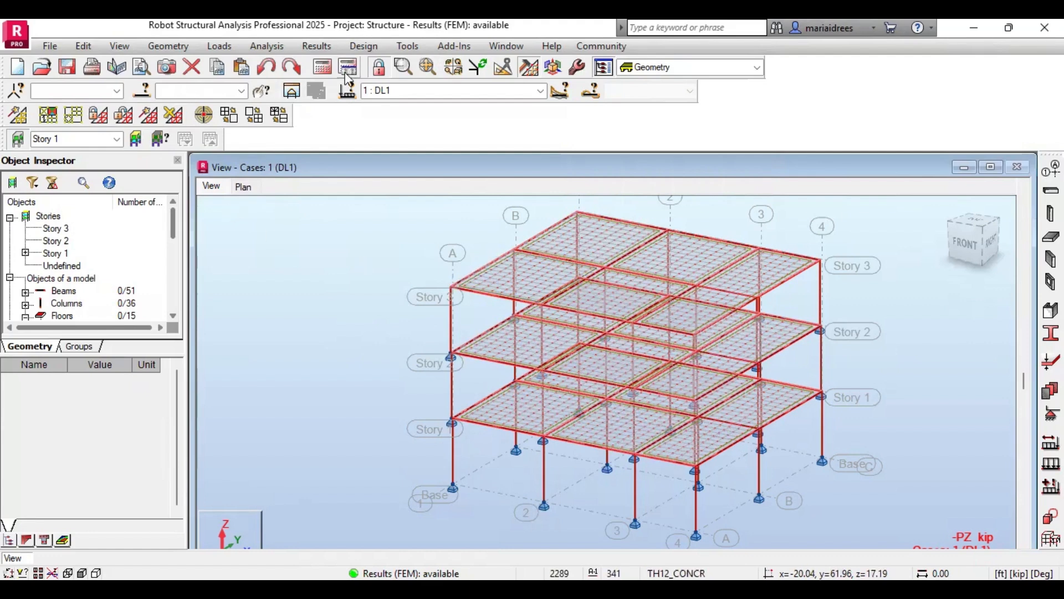
Reopen the slab/wall reinforcement code parameters and reselect every floor panel of the model
click(366, 46)
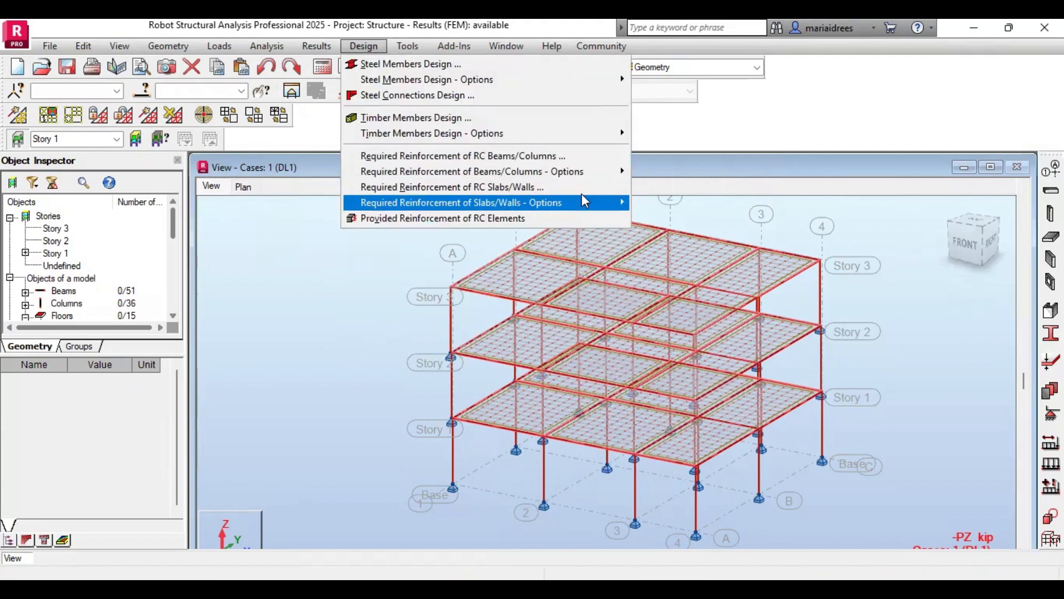
mouse_move(589, 203)
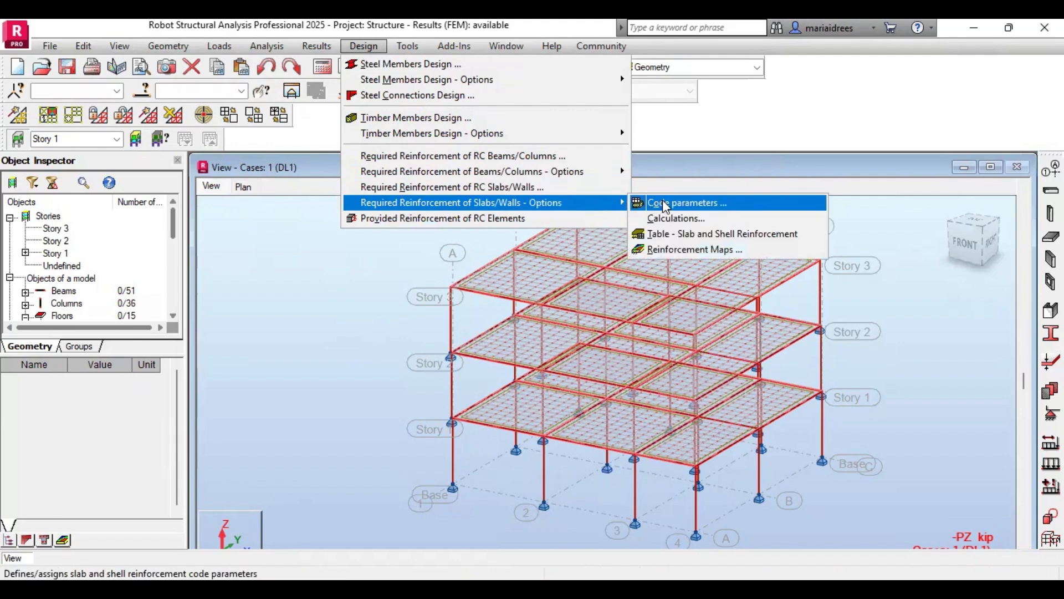
click(665, 203)
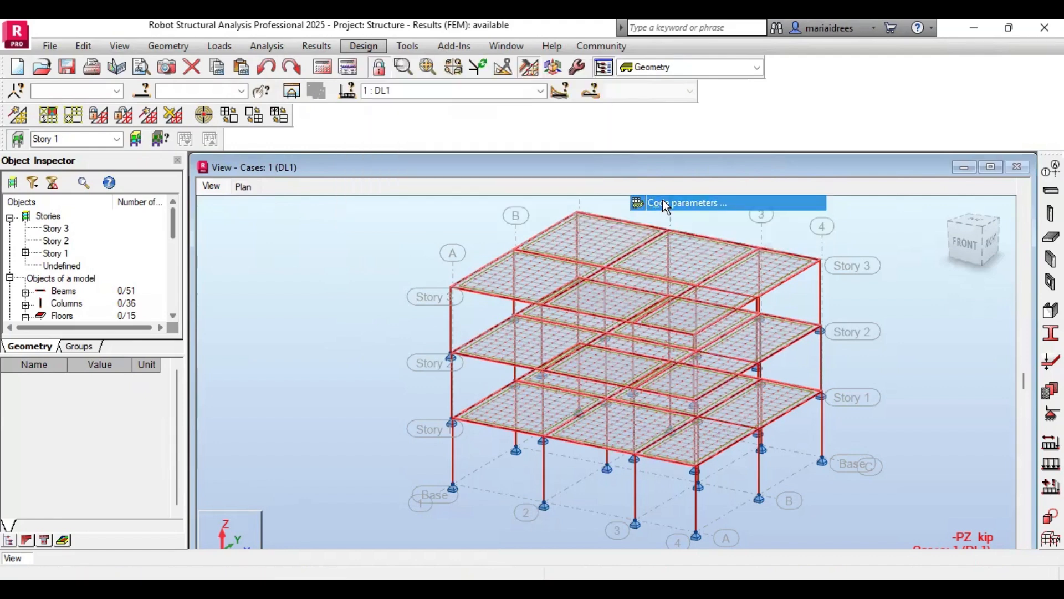
click(612, 253)
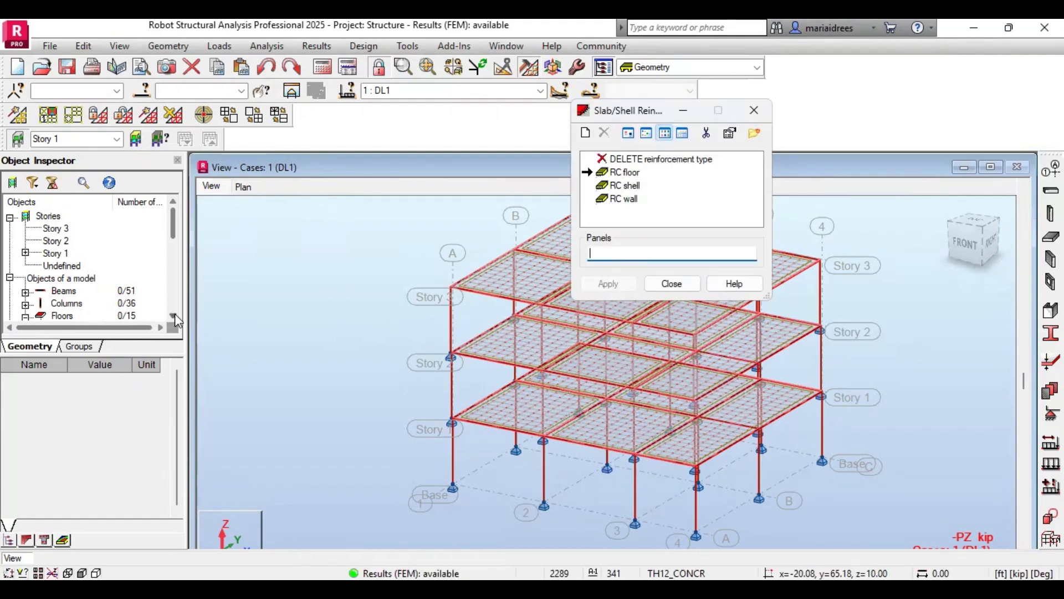
click(174, 315)
click(174, 314)
click(43, 292)
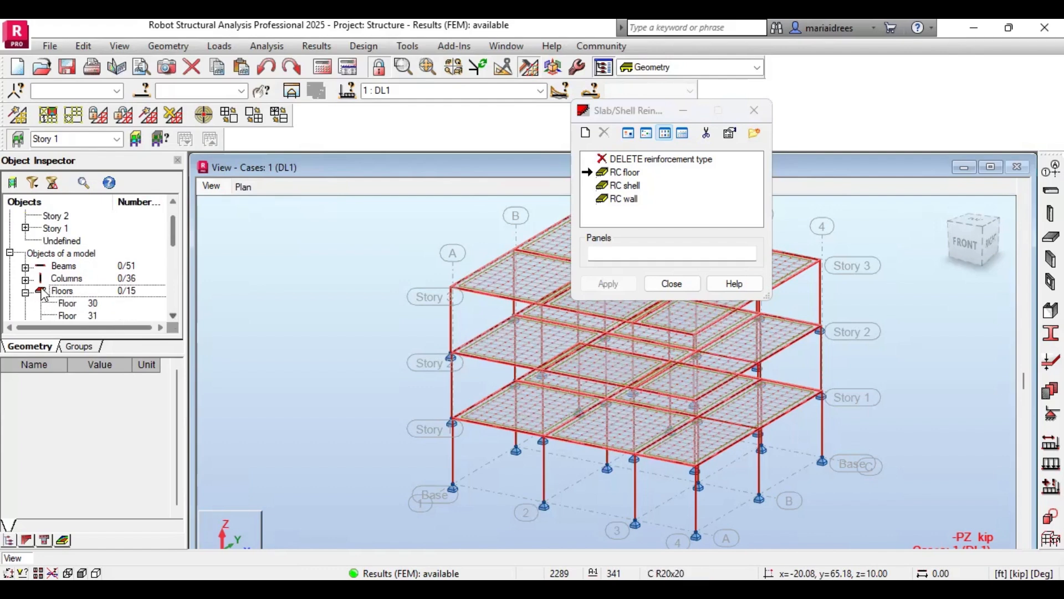
right_click(69, 294)
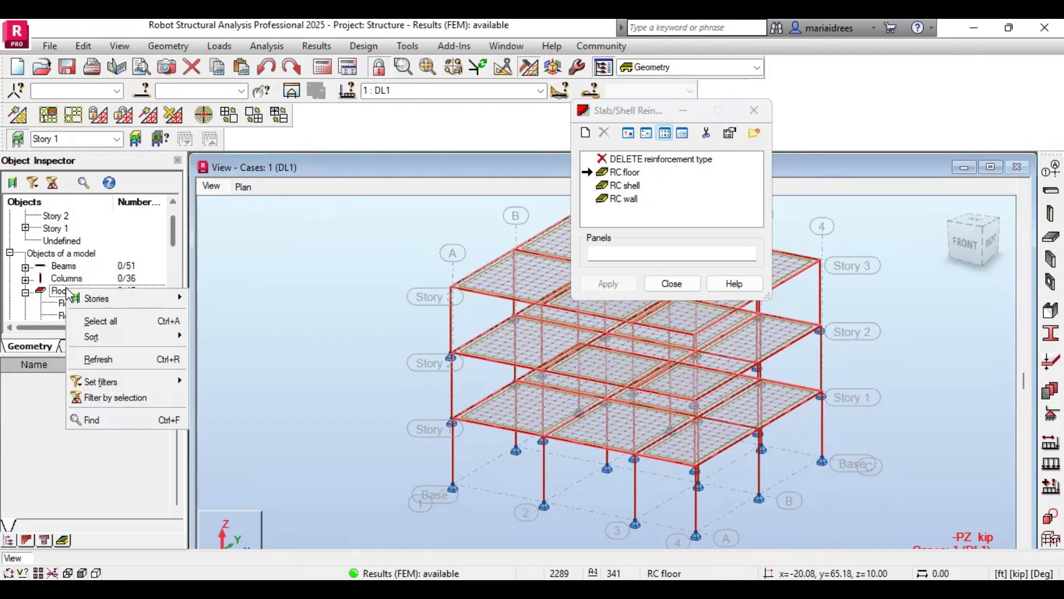
click(89, 320)
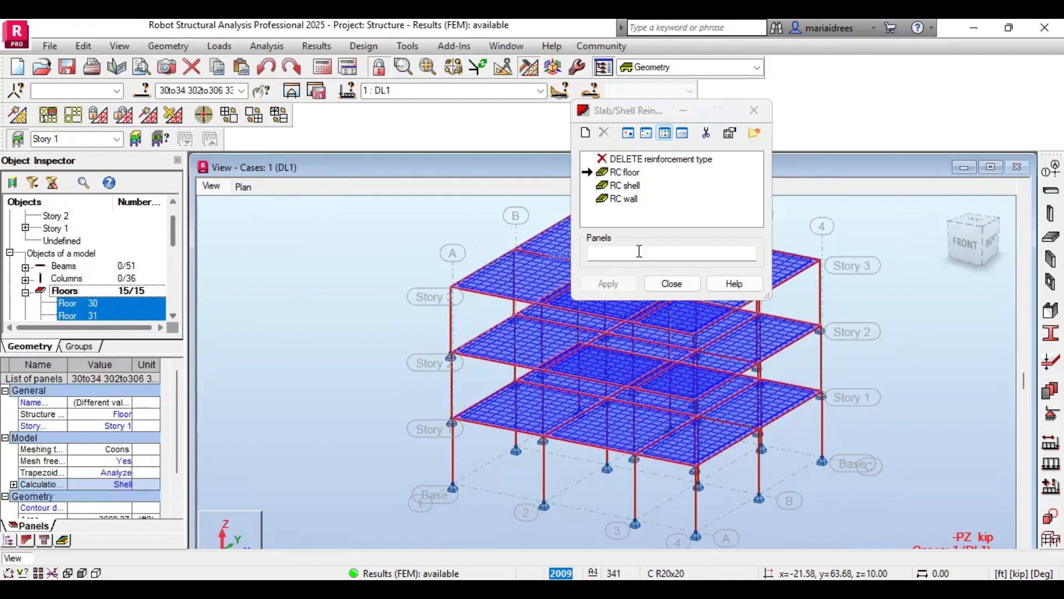
Reapply the RC floor reinforcement type to the selected floor panels and close the dialog
click(640, 252)
click(609, 284)
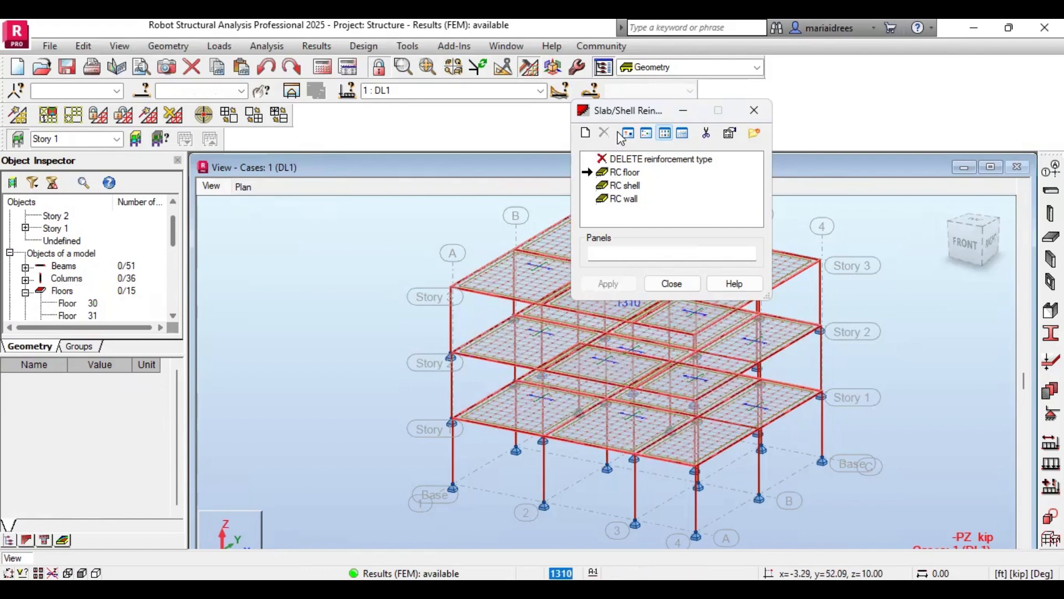
click(672, 284)
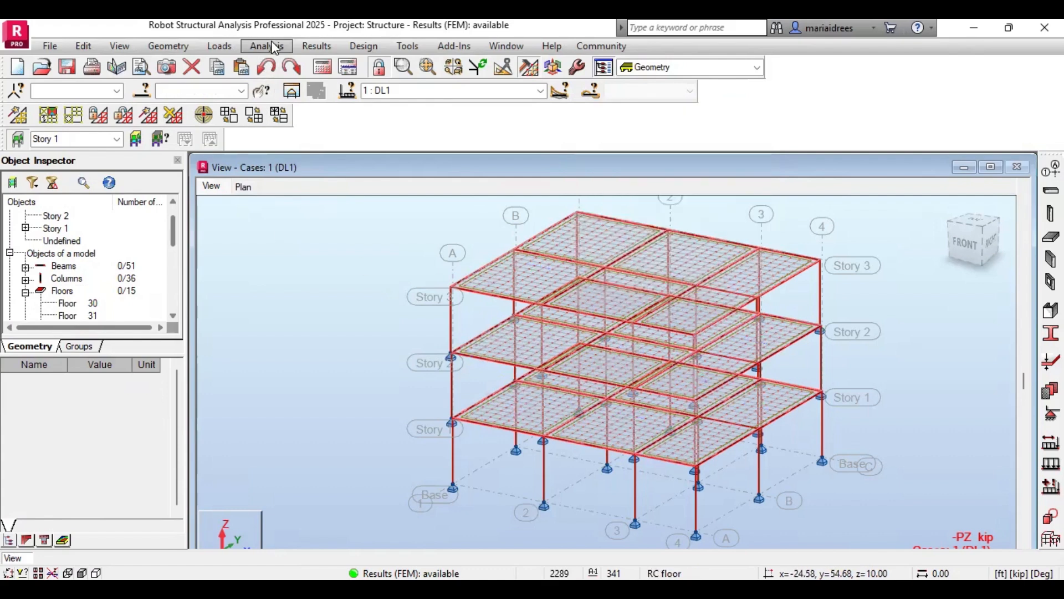
Calculate the required slab reinforcement for panels 30to34 302to306 336to340 with the analytical method and close the calculation dialog
click(356, 46)
mouse_move(599, 203)
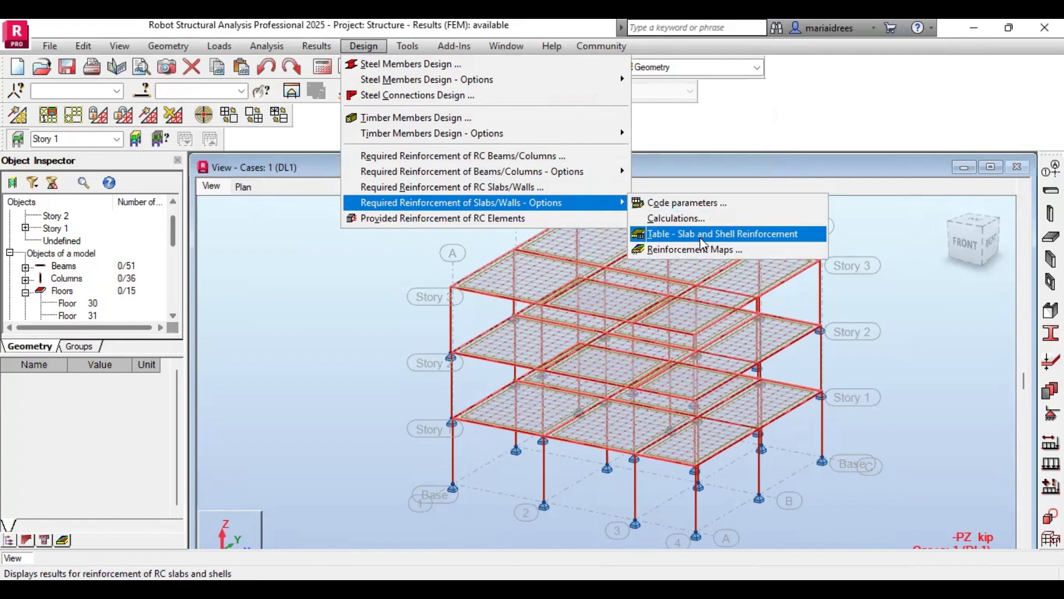
click(670, 222)
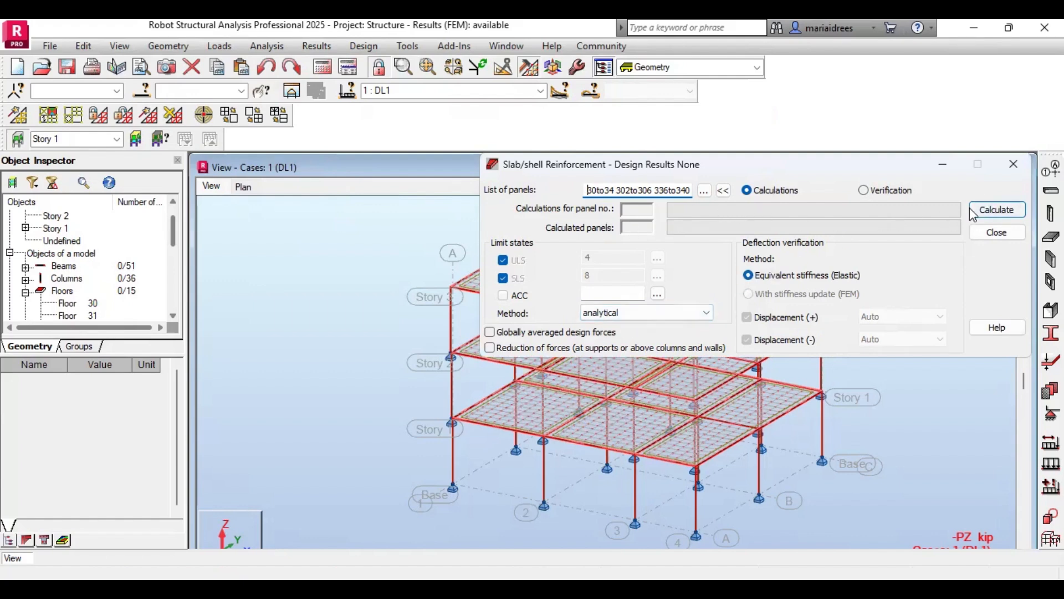
click(994, 209)
click(1018, 344)
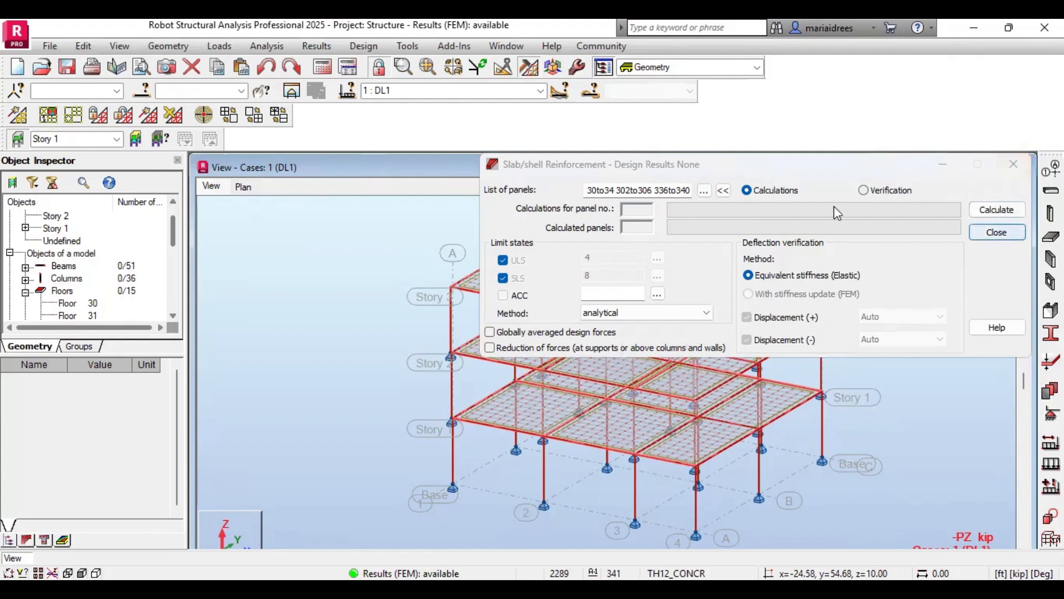
click(997, 232)
Open the slab and shell reinforcement table and examine its values, global extremes, info and calculation parameters
click(367, 44)
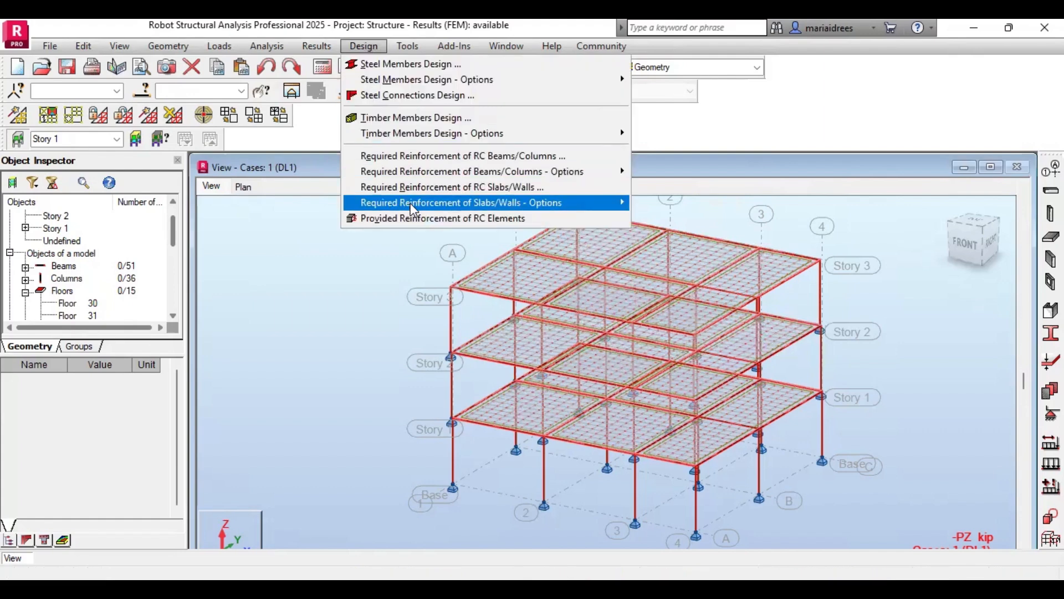
mouse_move(413, 209)
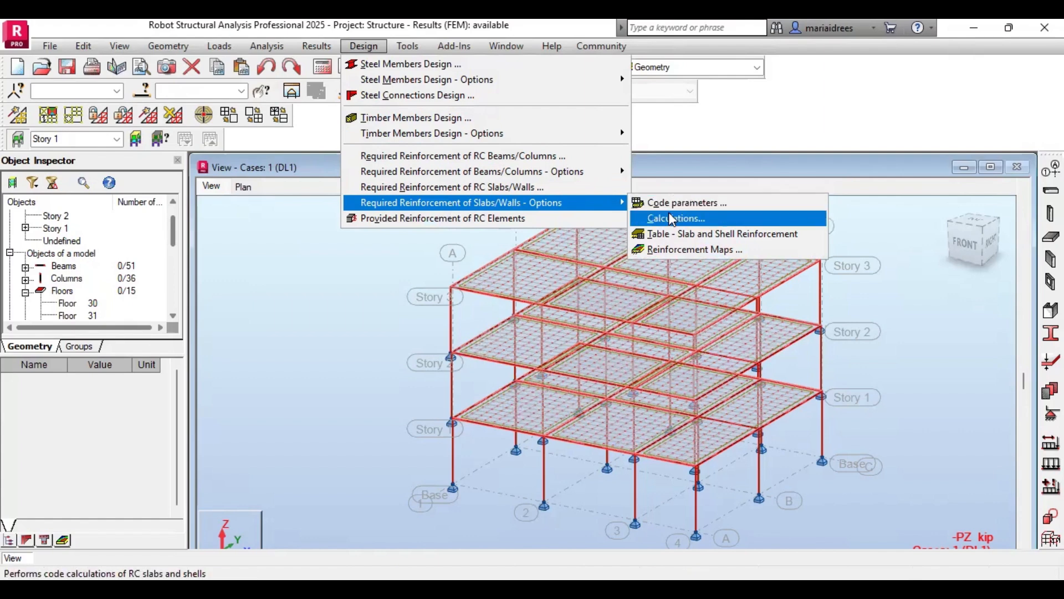
click(692, 240)
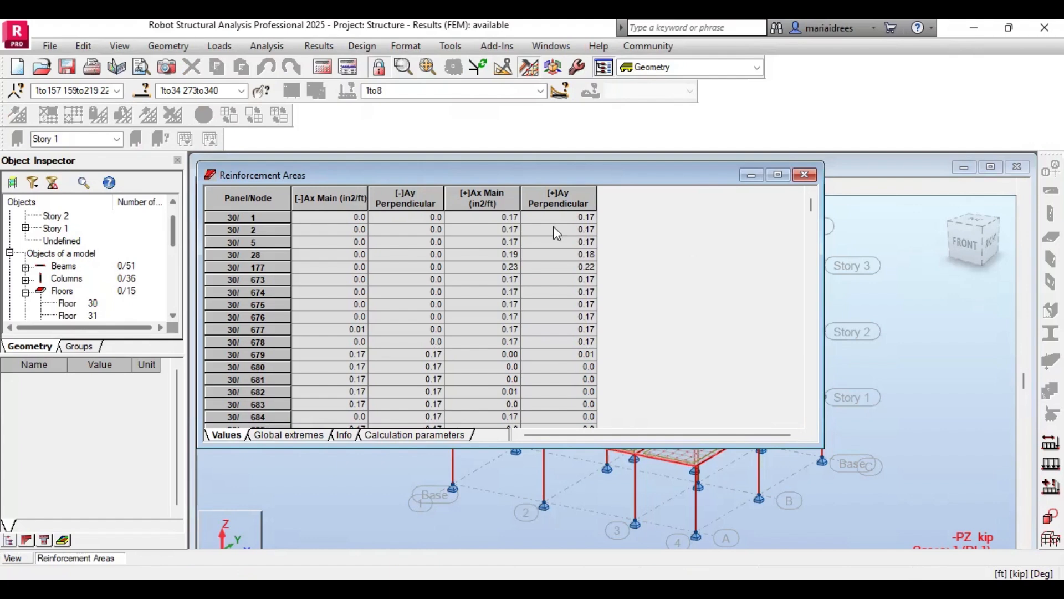
scroll(814, 369, down, 10)
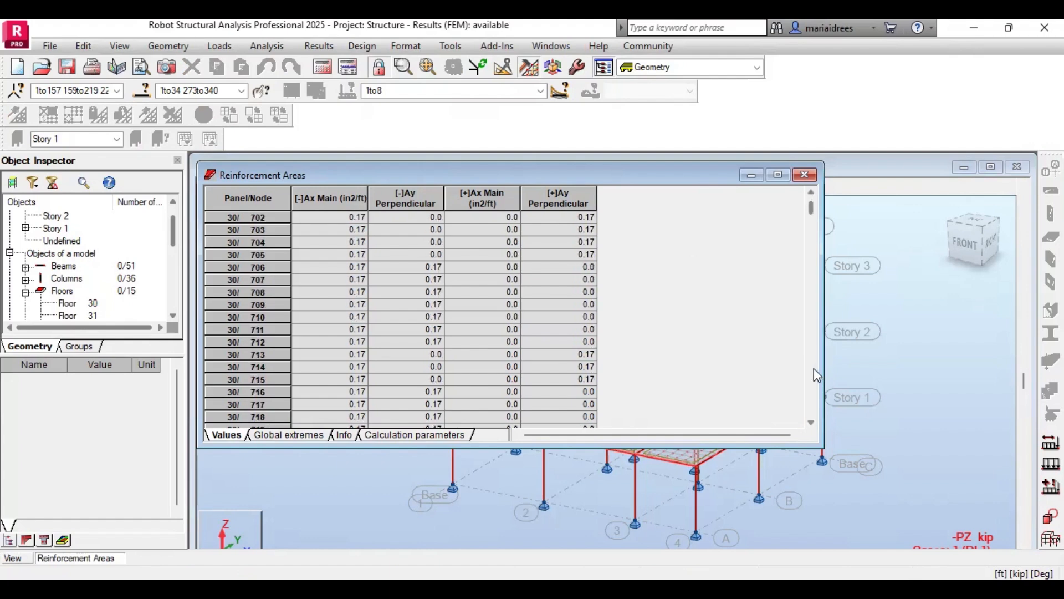
click(303, 434)
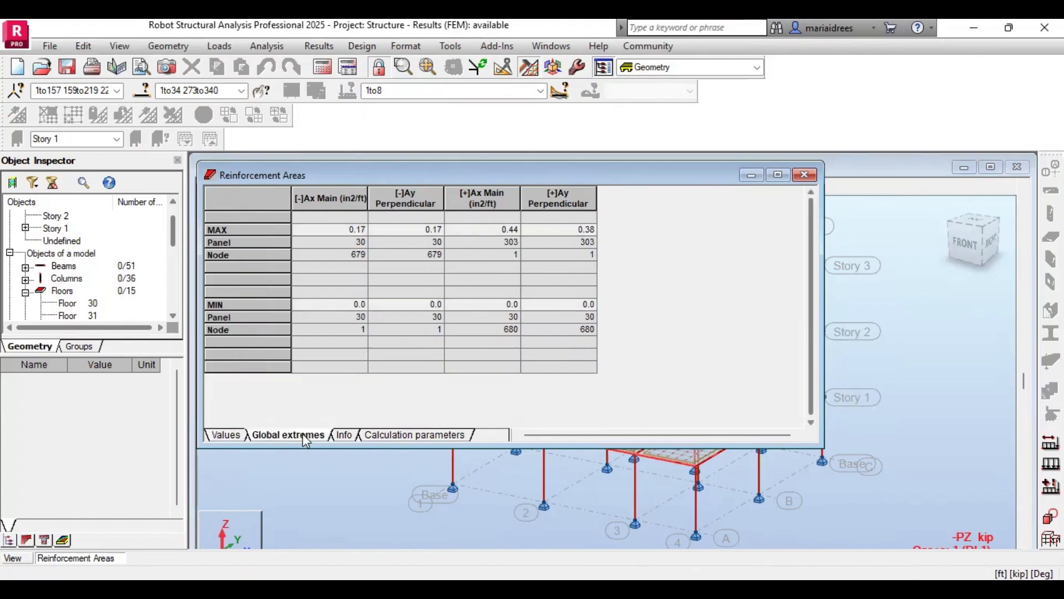
click(344, 435)
click(397, 436)
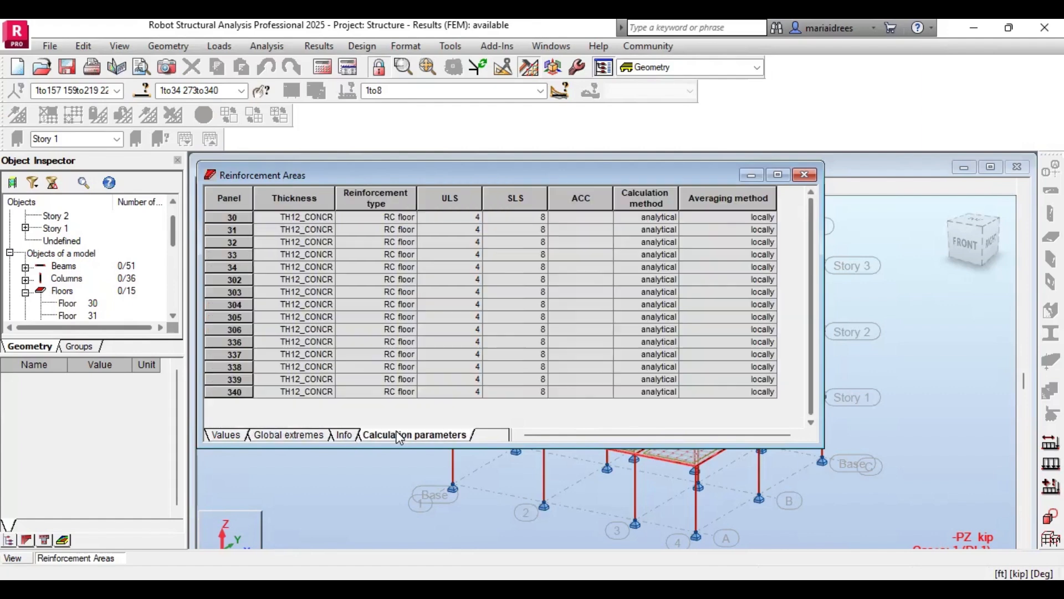
Check the SLS, calculation method and averaging method columns for all panels, then minimize the reinforcement areas table
click(516, 198)
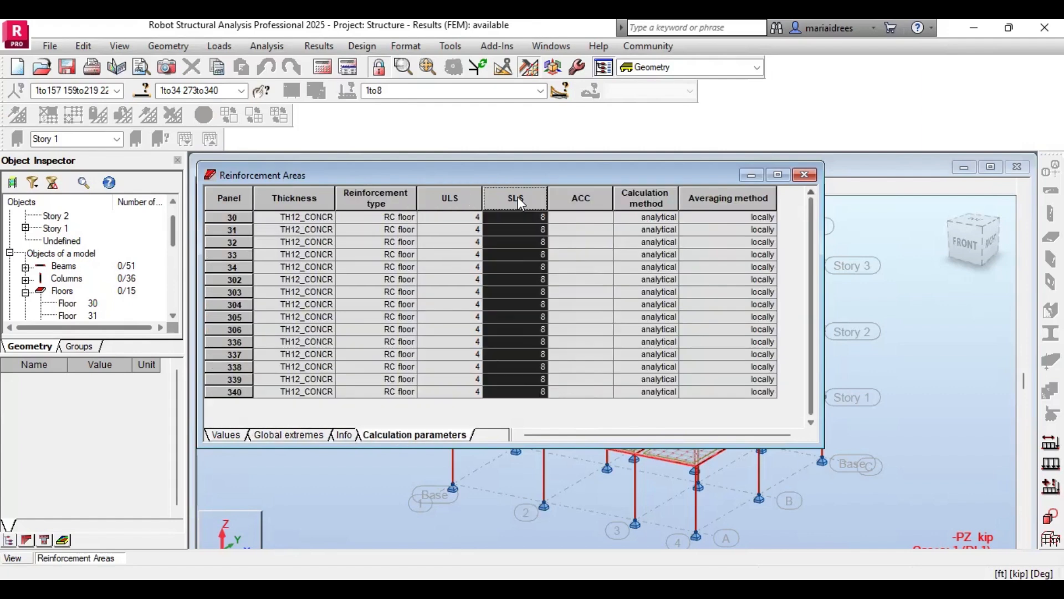
click(656, 204)
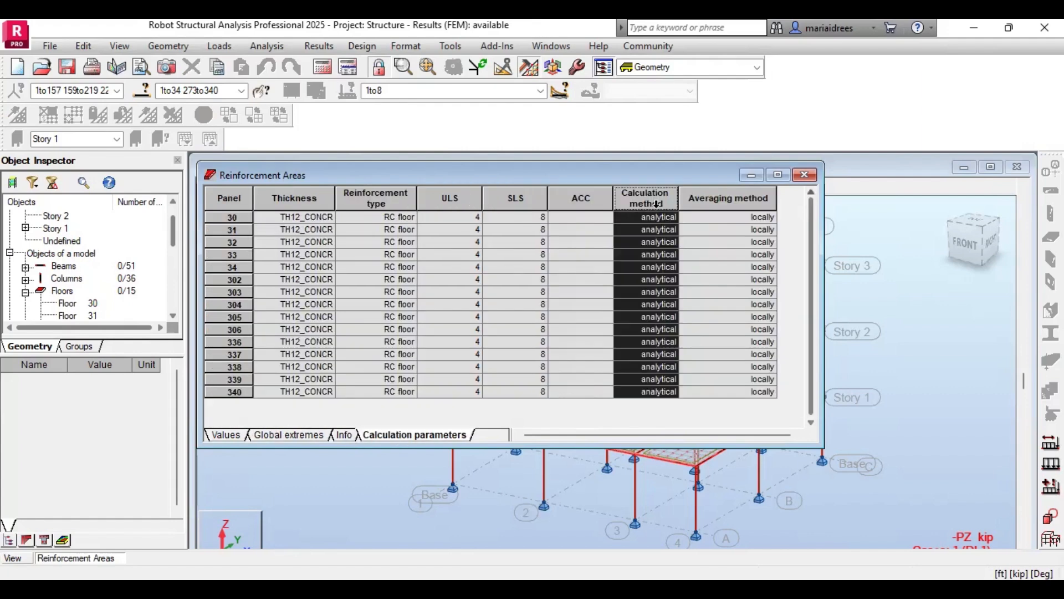
click(744, 198)
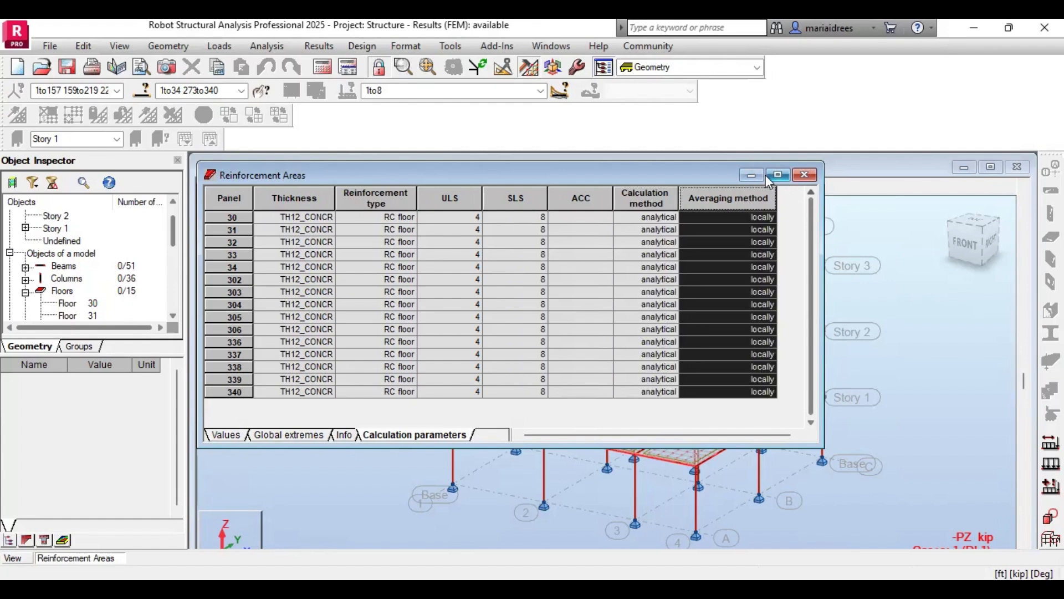
click(749, 176)
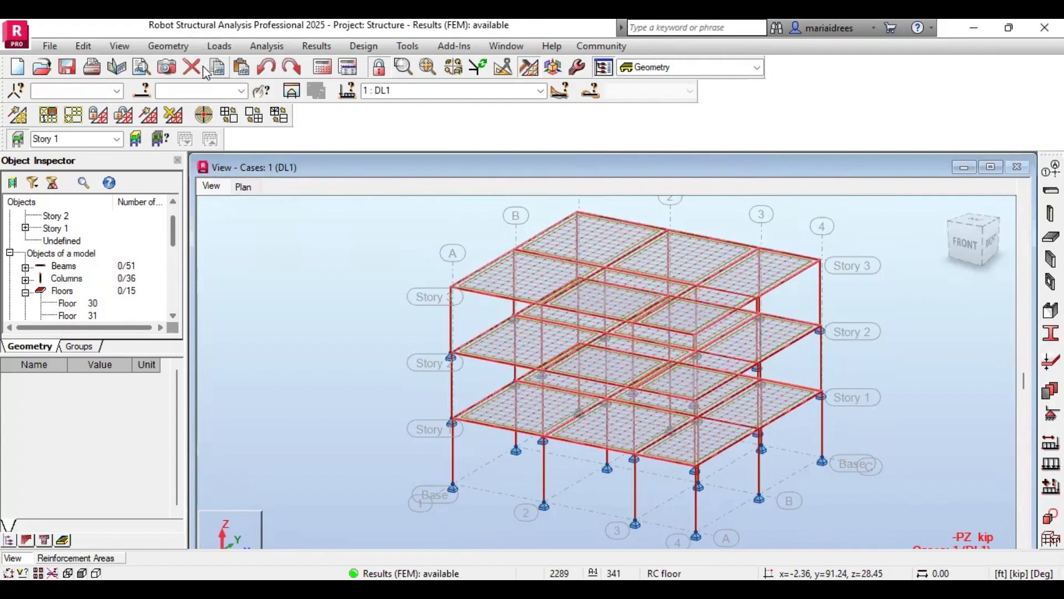
Open the slab reinforcement maps and display the required reinforcement area A in X[-] as a map with smoothing within a panel
click(364, 46)
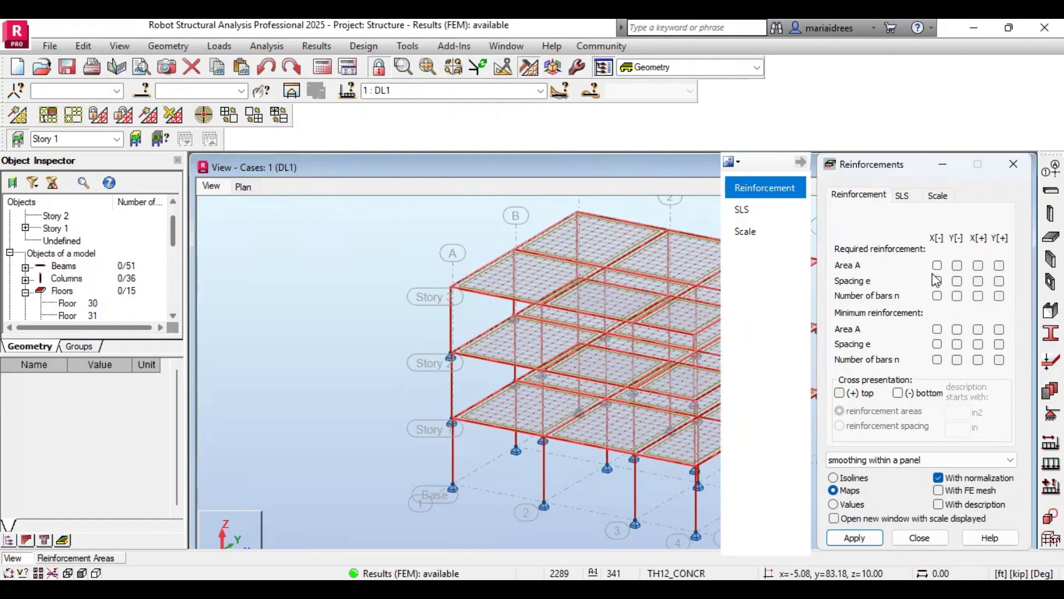
click(937, 266)
key(ctrl+Tab)
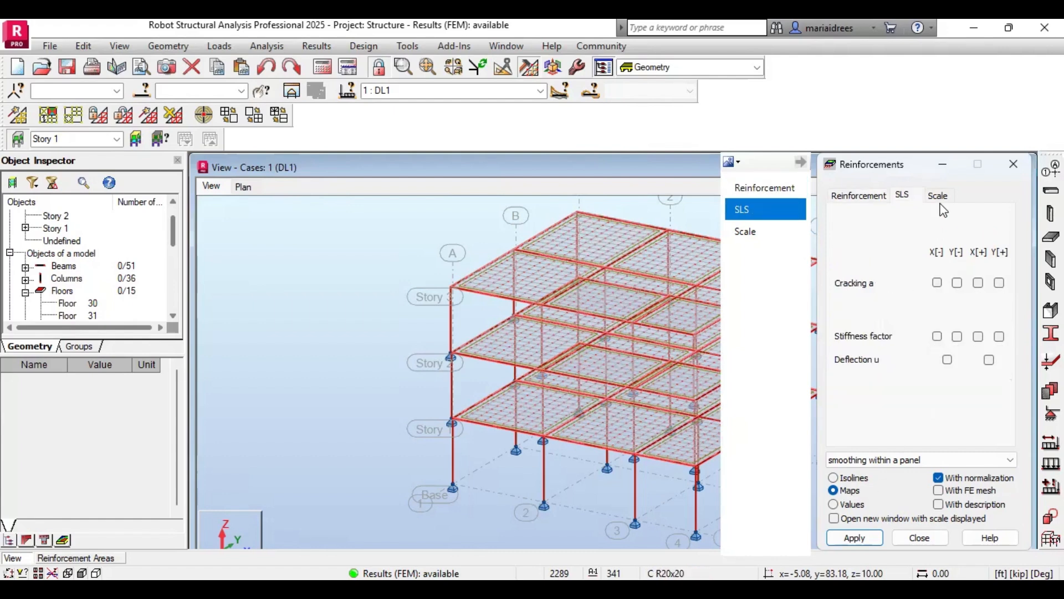
click(861, 197)
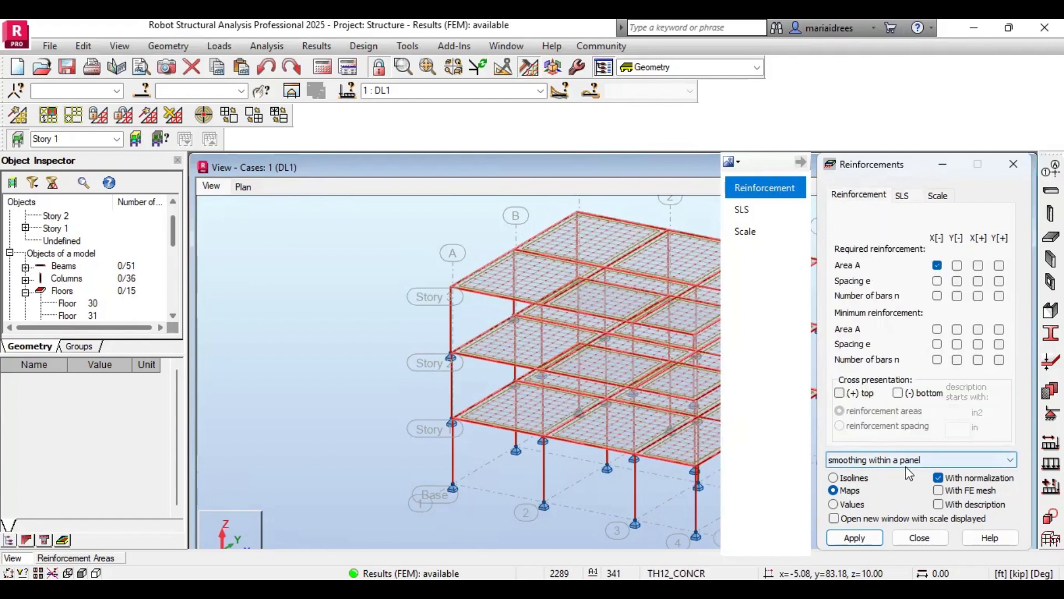
key(Return)
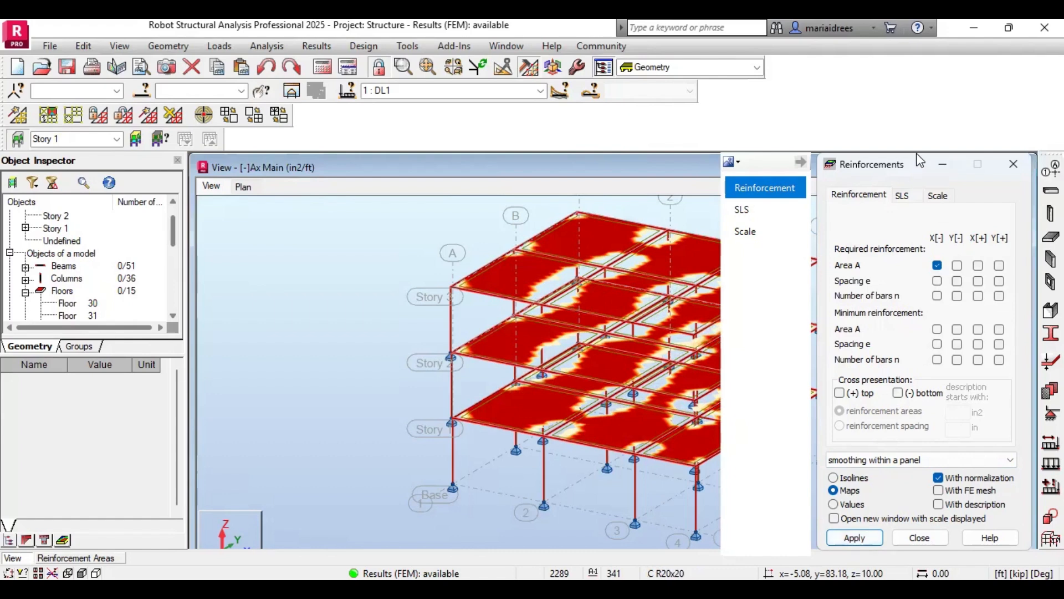
Move the Reinforcements dialog off the model, maximize the model view and fit the whole structure in it
click(301, 276)
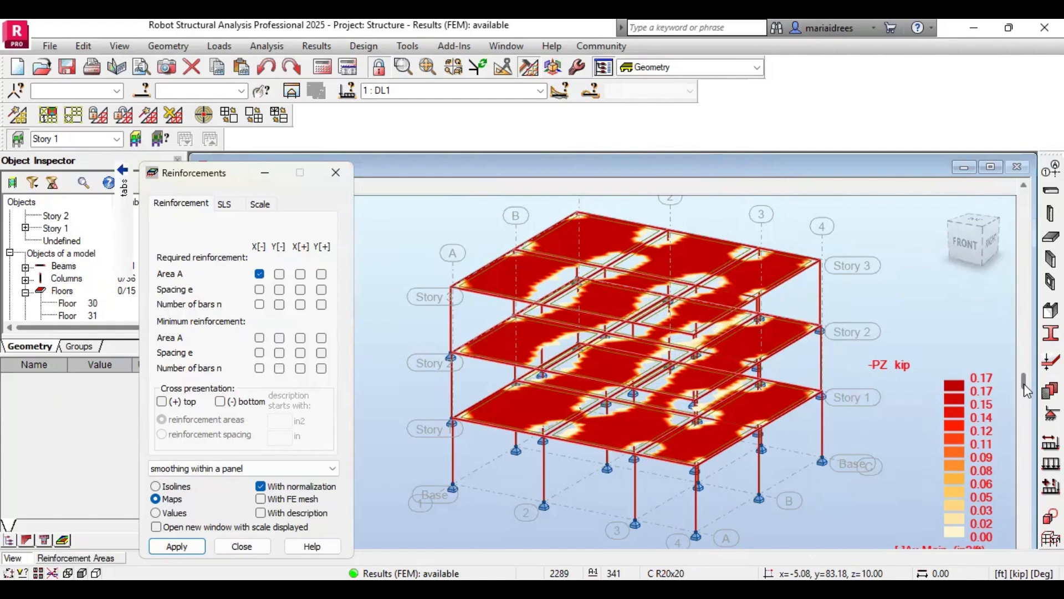
drag(1026, 397, 1026, 415)
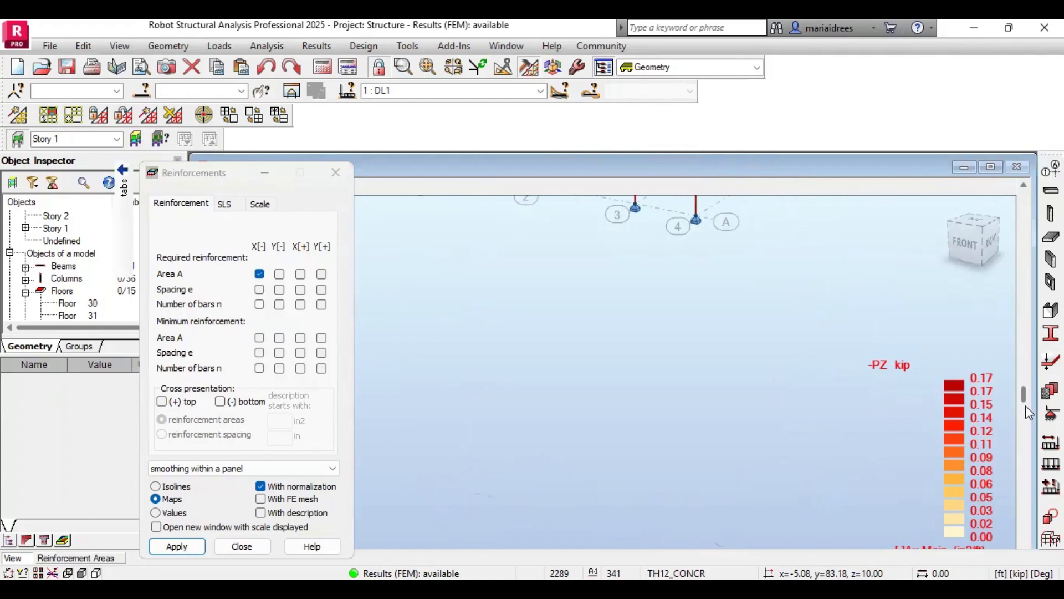
click(1027, 326)
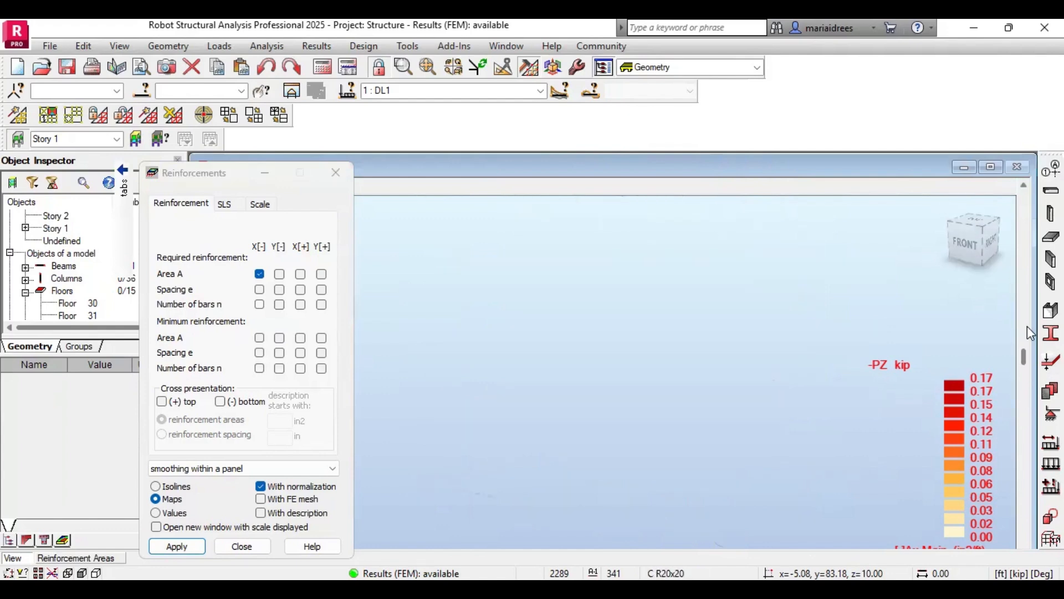
click(991, 167)
right_click(698, 357)
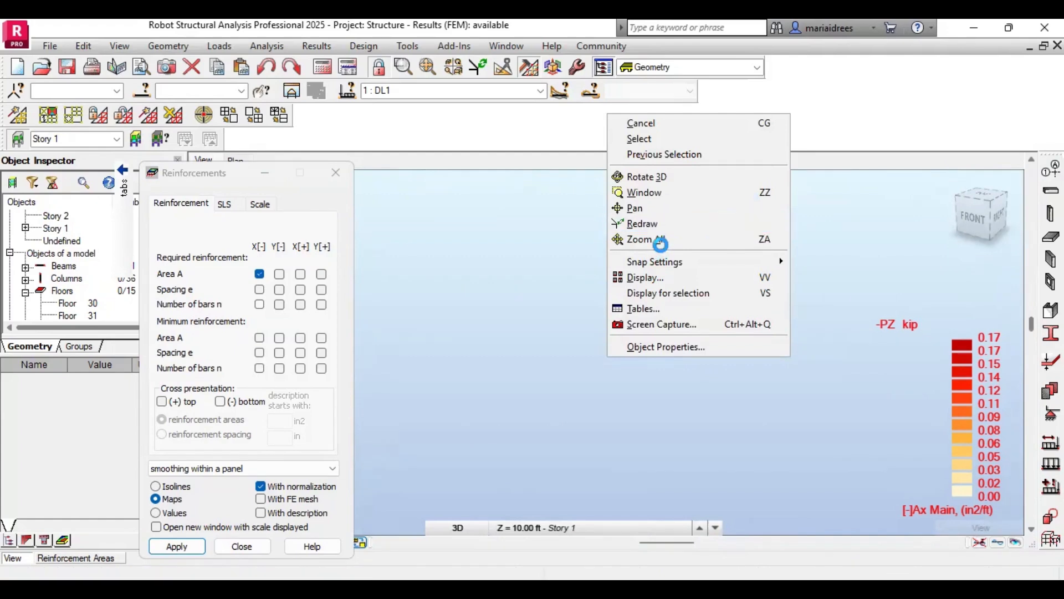
click(663, 240)
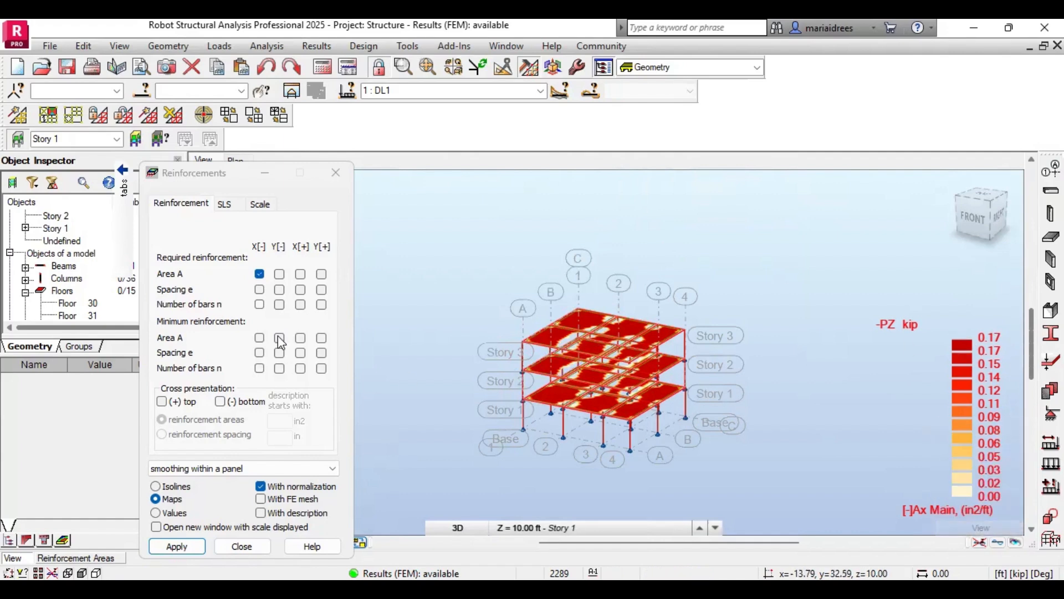
Display the required reinforcement area A maps one after another for Y[-], X[+] and Y[+]
click(280, 274)
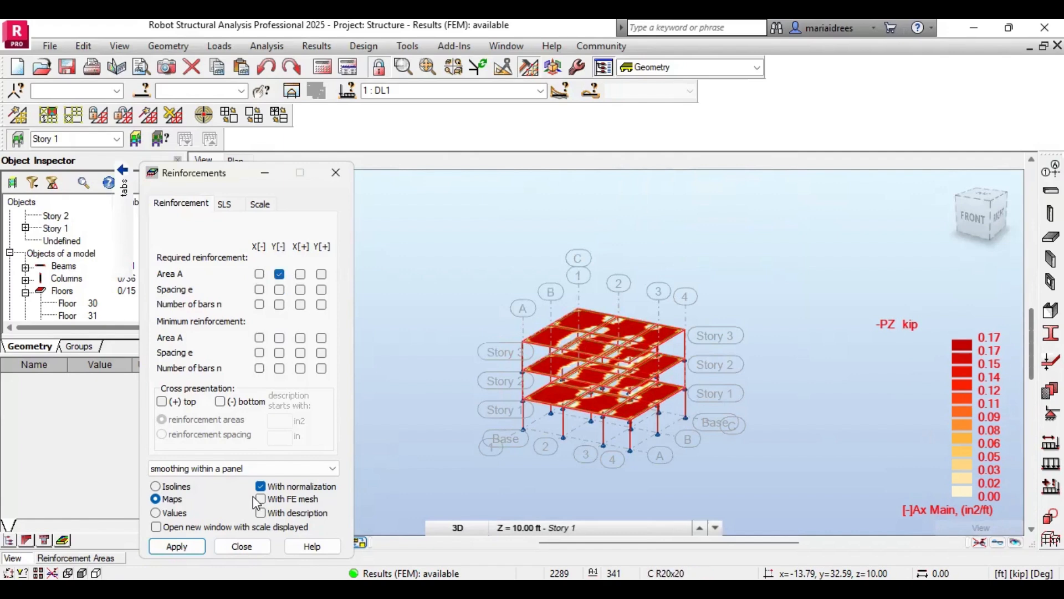
click(177, 547)
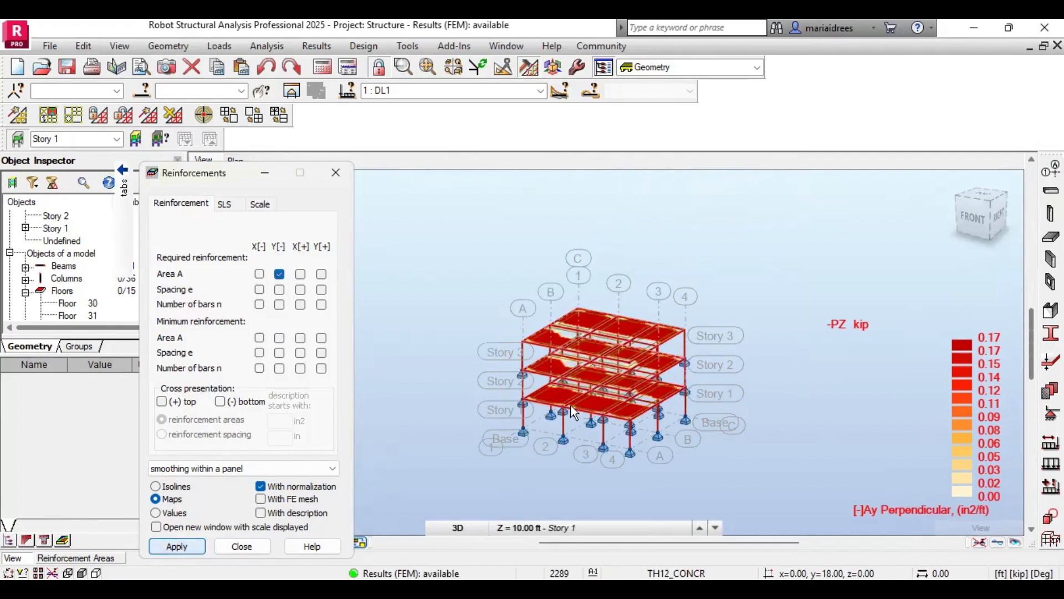
click(300, 274)
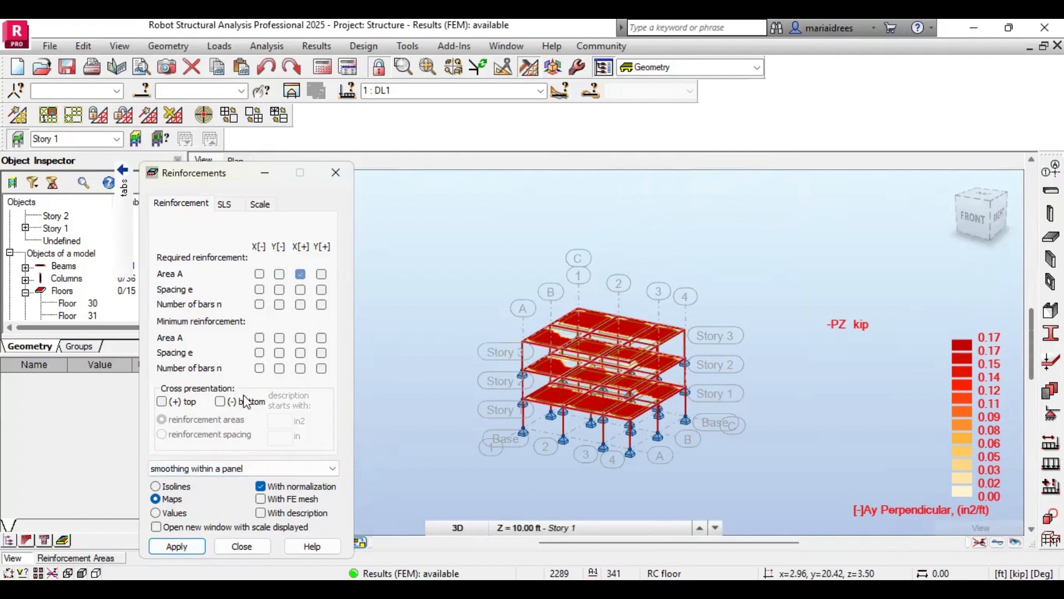
click(176, 549)
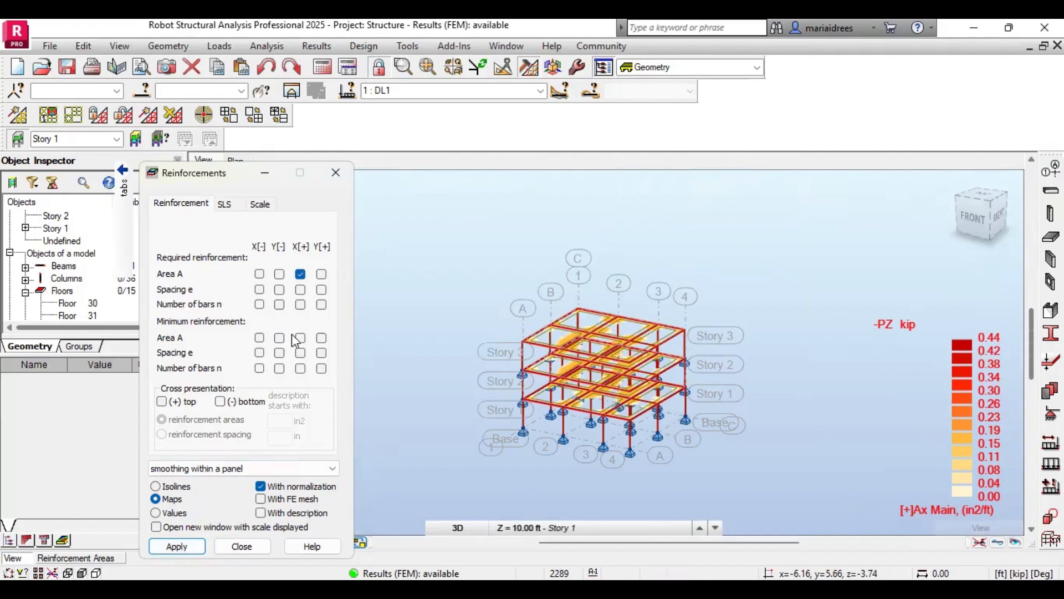
click(321, 274)
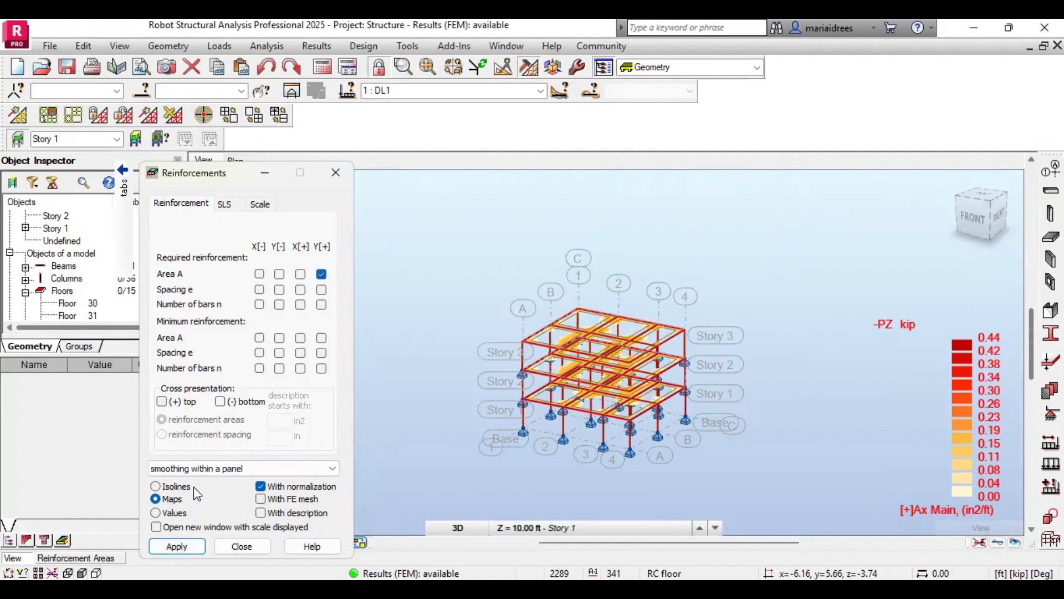
click(176, 547)
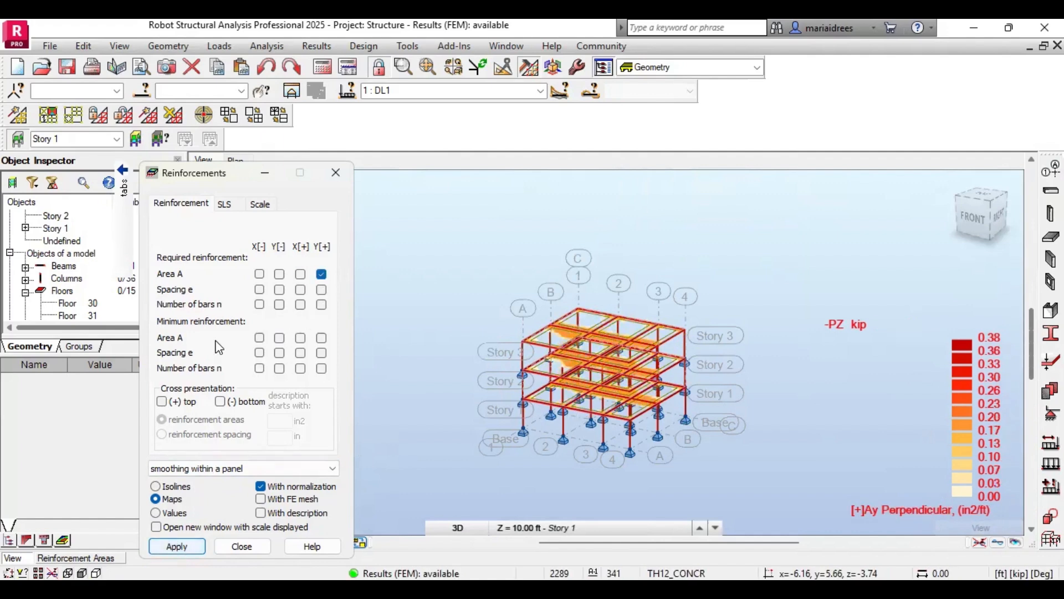
Display the required bar spacing e and number of bars n in X[-], keeping maps as the presentation type
click(258, 289)
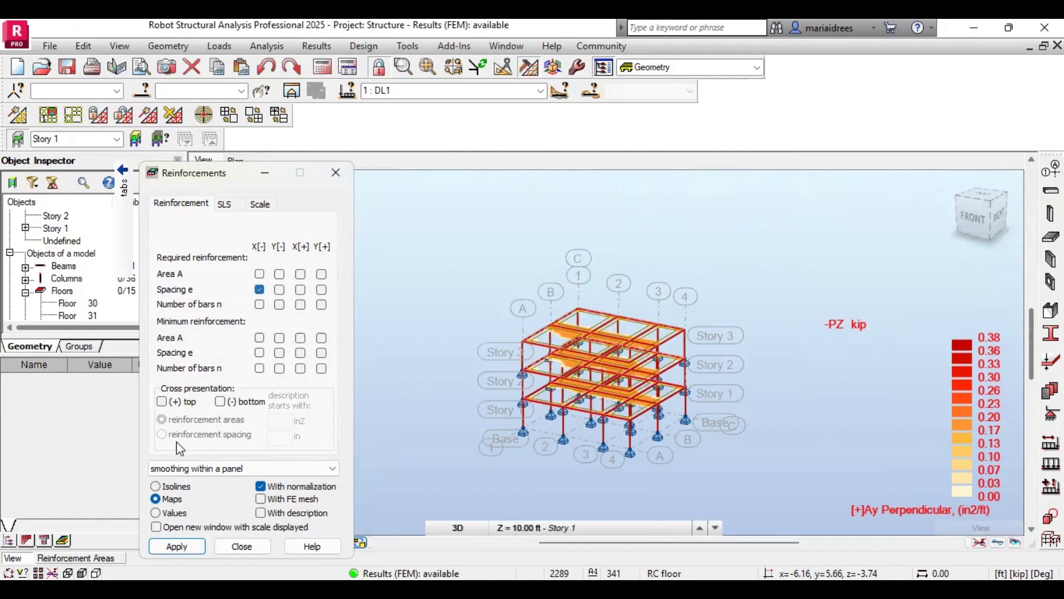
click(172, 548)
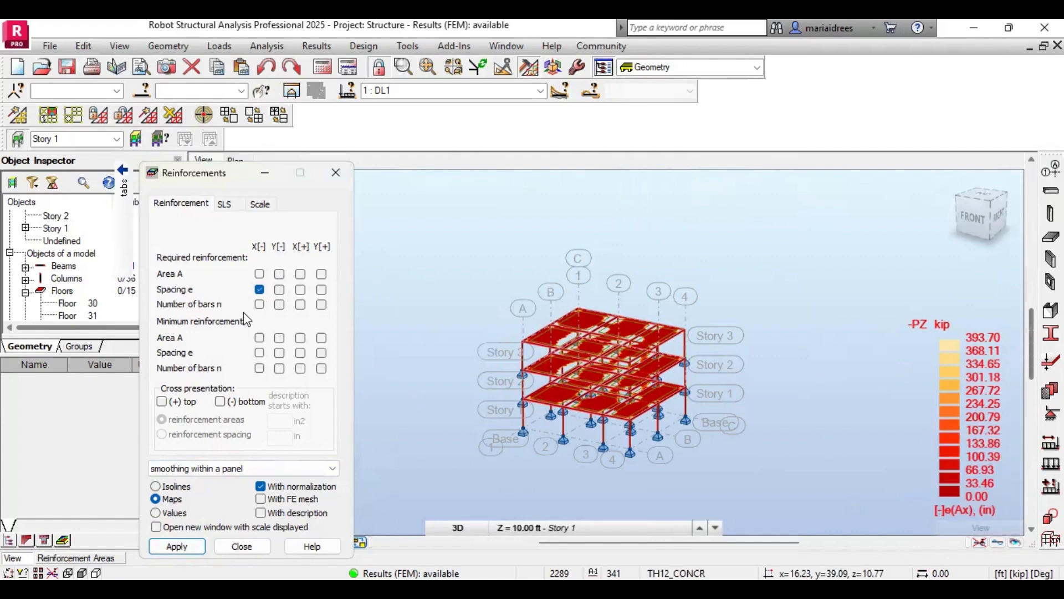
click(259, 305)
click(177, 546)
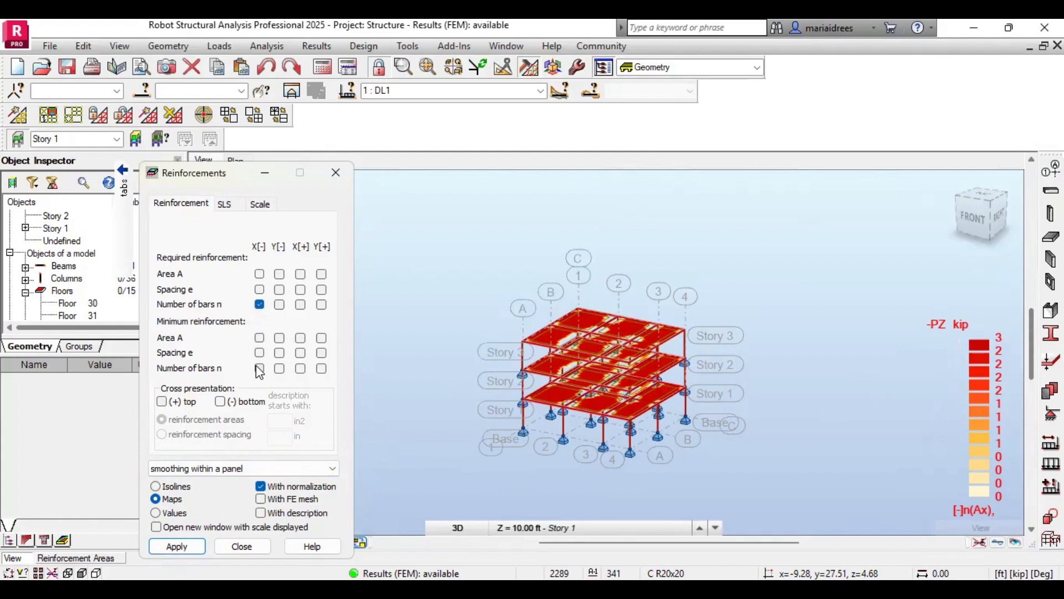
click(157, 514)
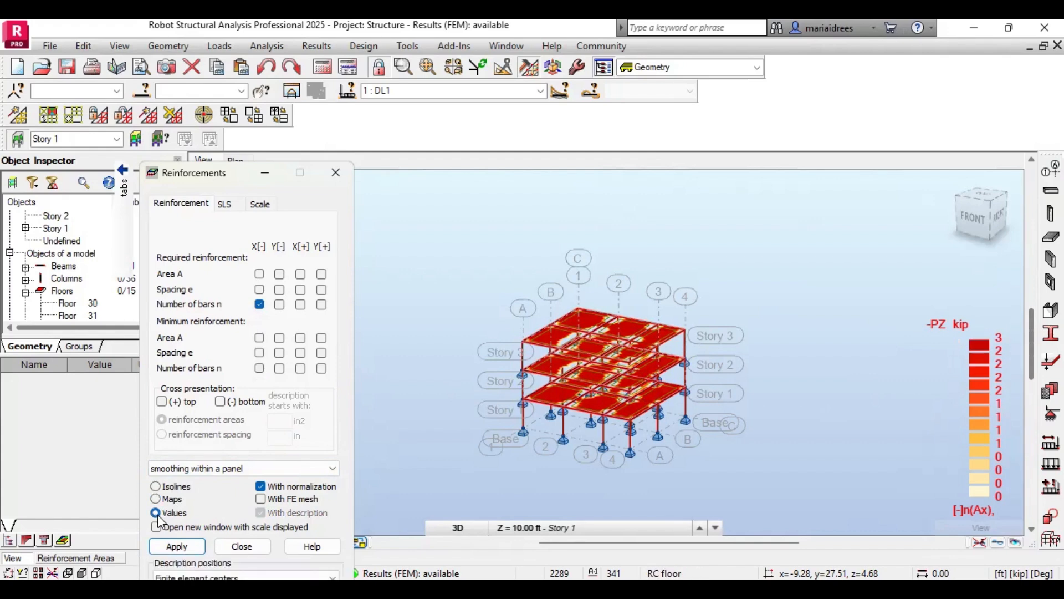
click(155, 499)
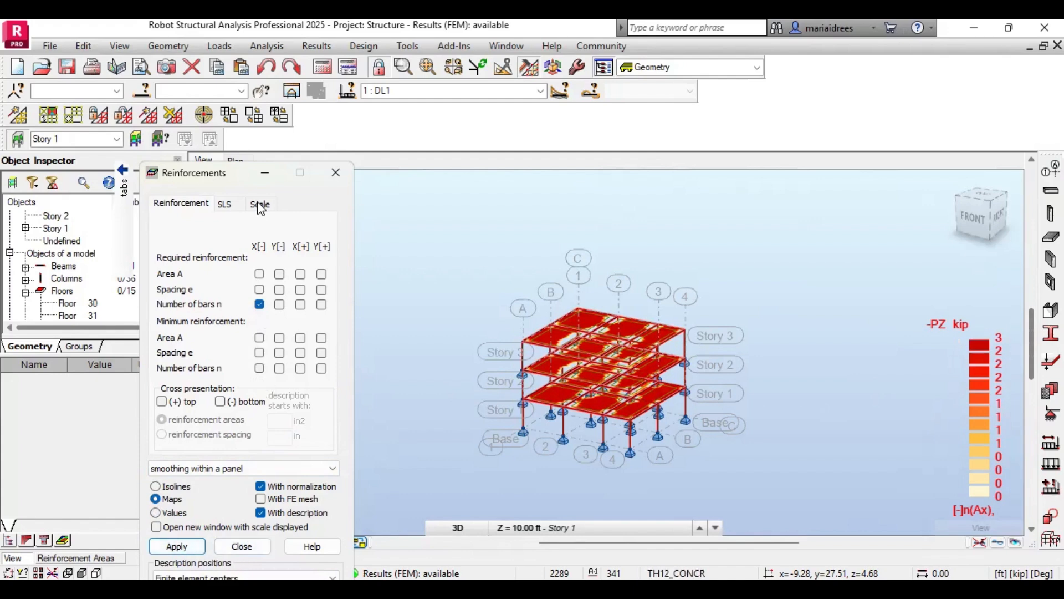
Display the SLS cracking maps of the slabs for X[-] and for Y[-]
click(226, 204)
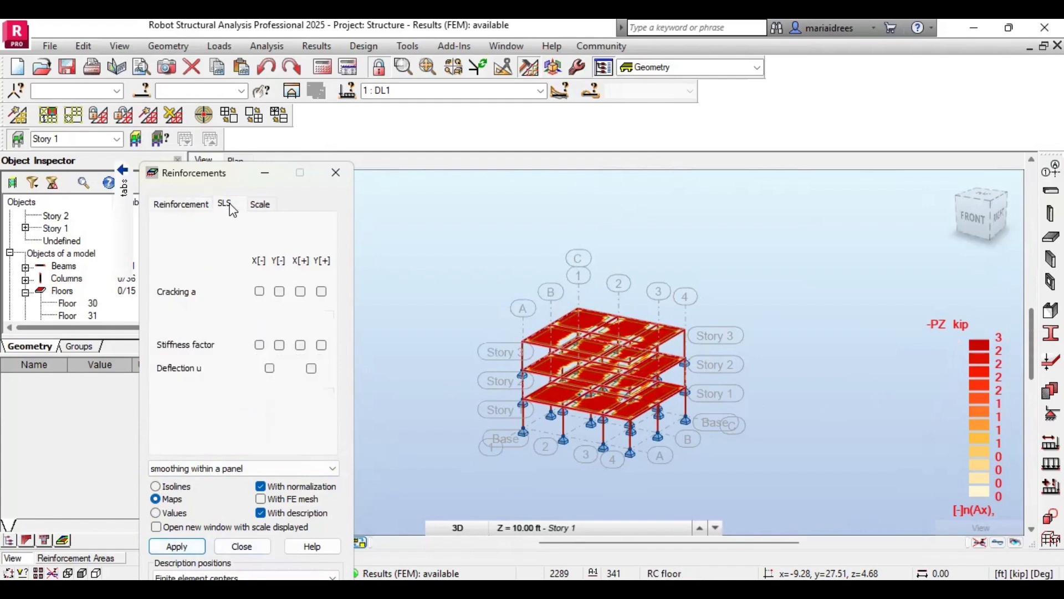
click(260, 292)
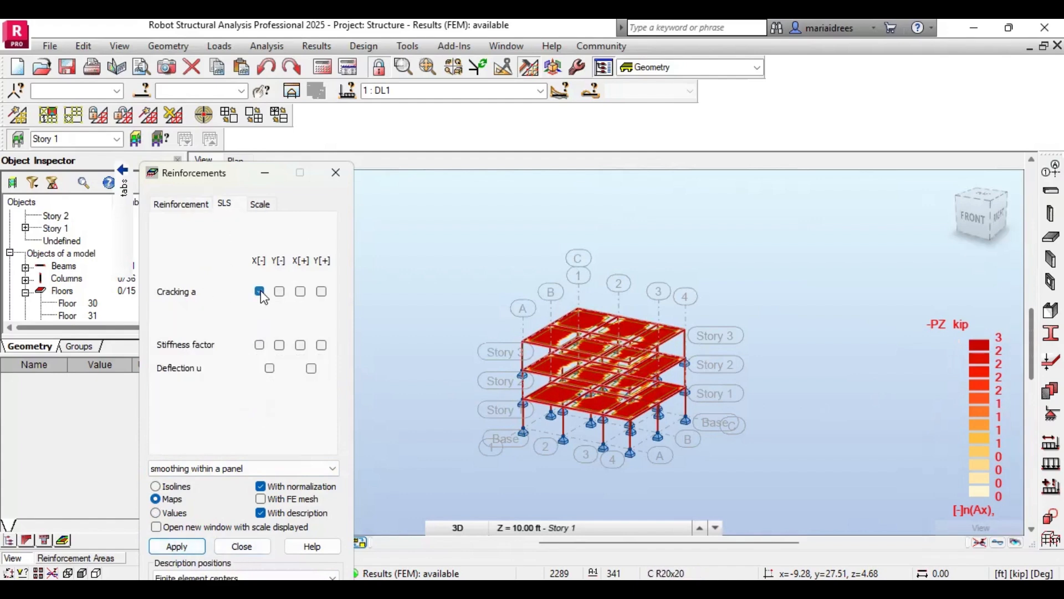
click(184, 550)
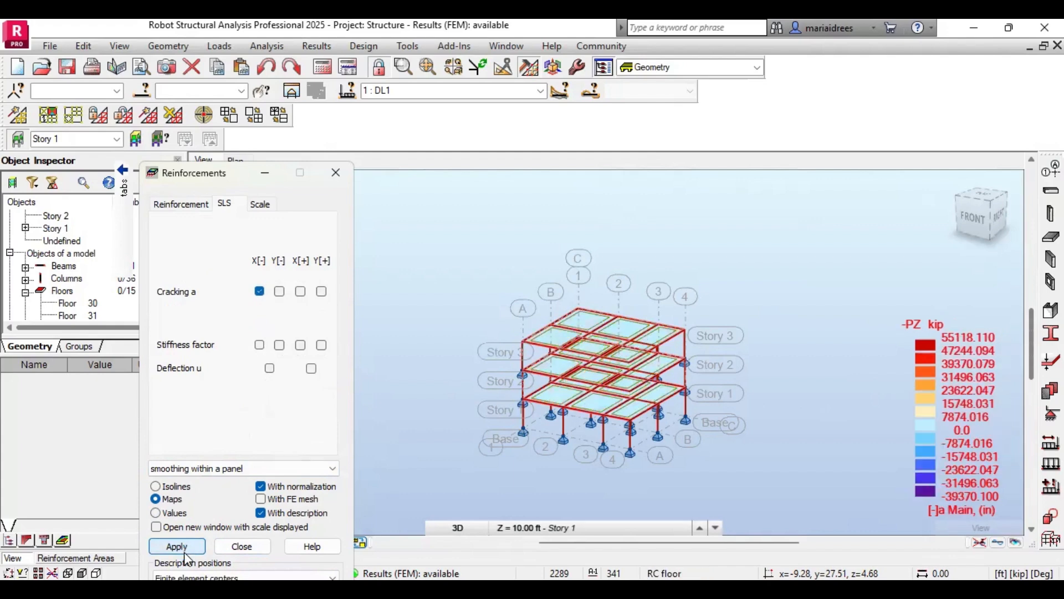
click(280, 292)
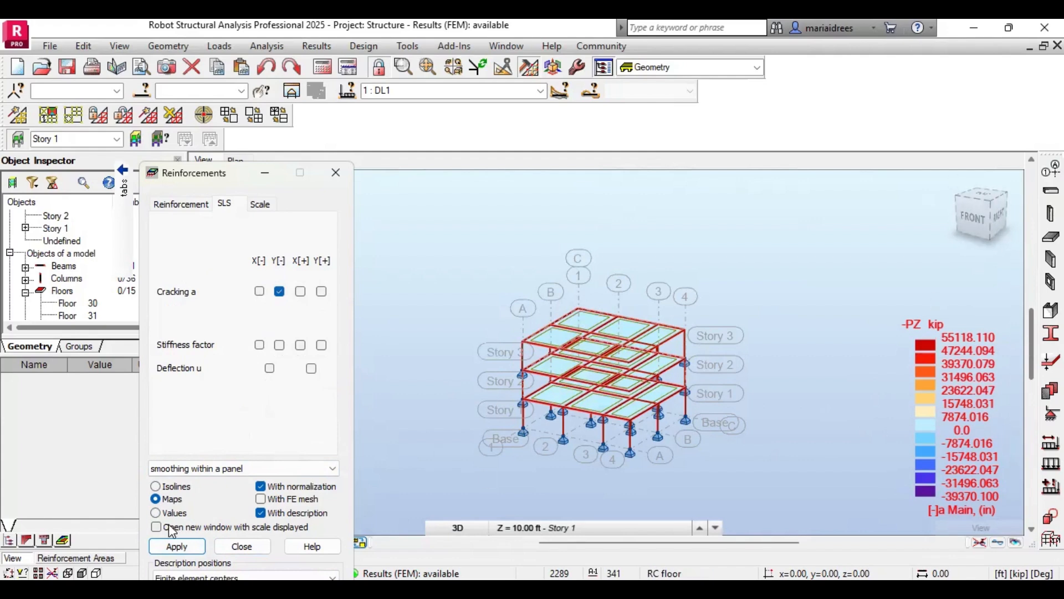
click(176, 547)
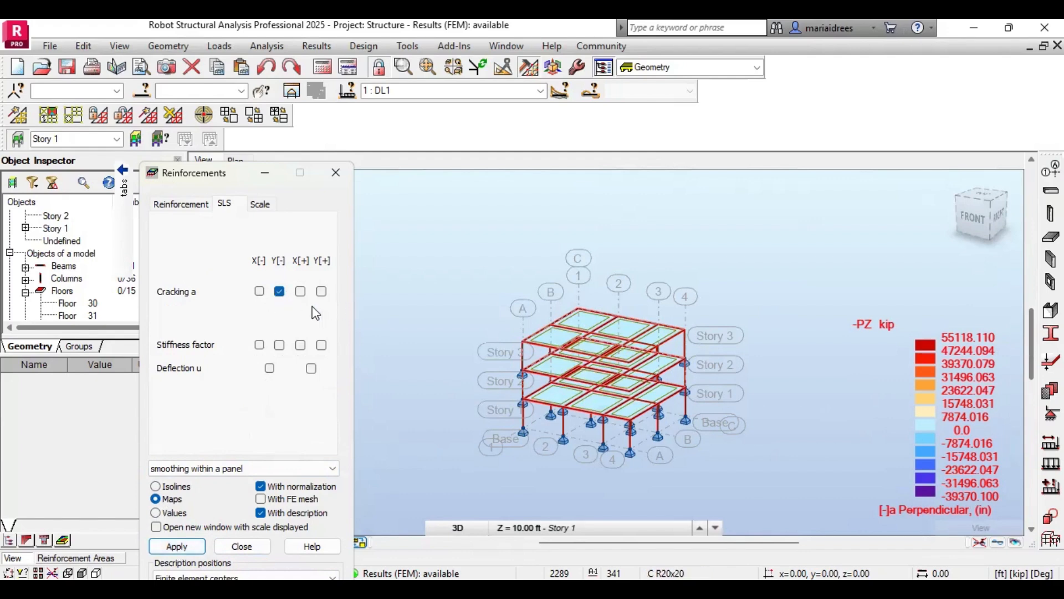
Review the color scale settings of the reinforcement maps and close the Reinforcements dialog
click(458, 527)
click(451, 408)
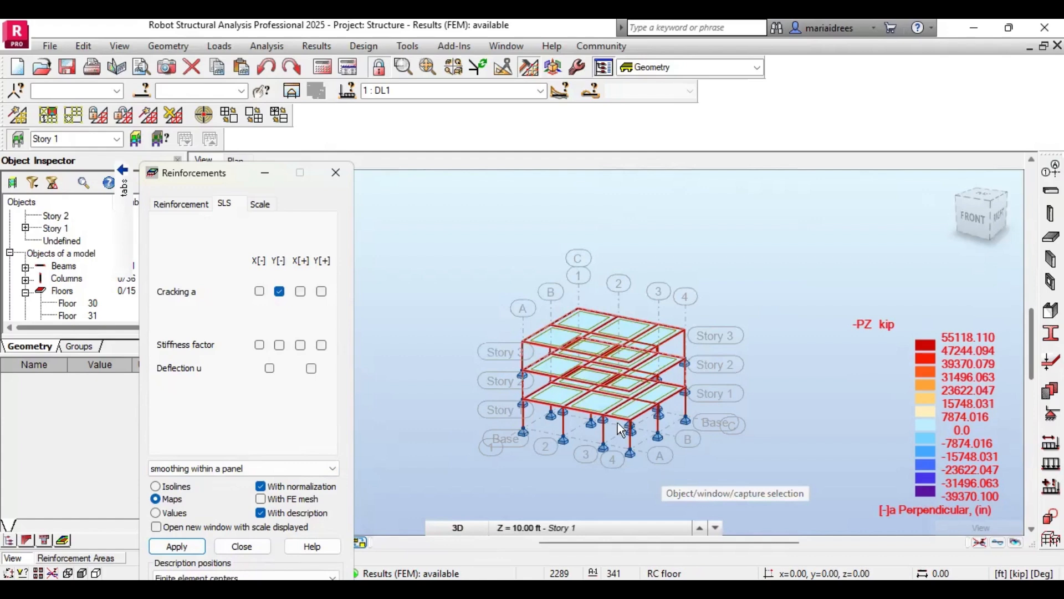
click(257, 206)
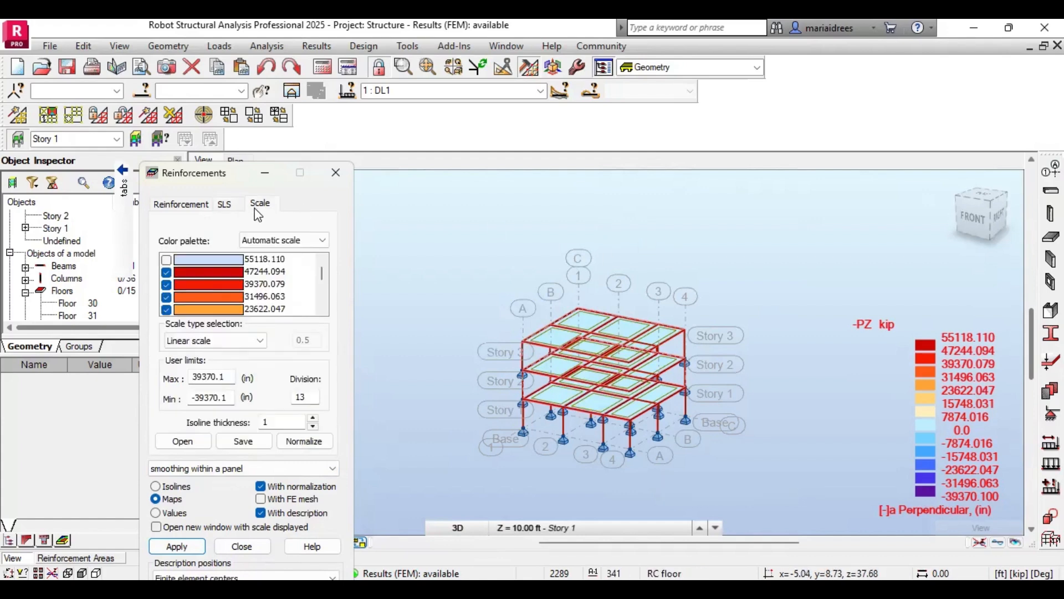
click(248, 549)
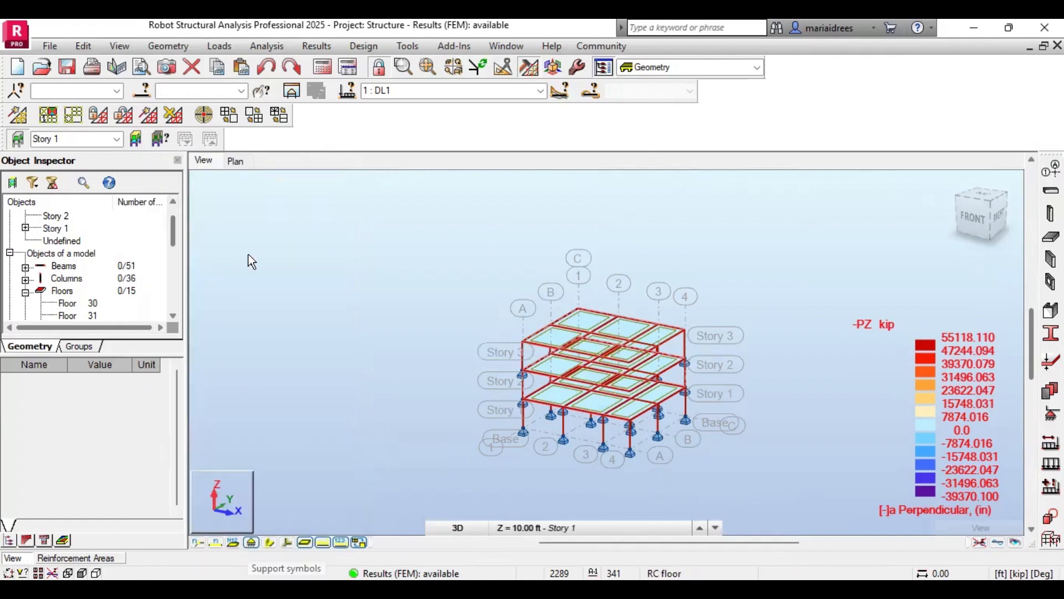
Open the slab reinforcement areas table again and examine the required areas node by node for panels 30 to 32
click(371, 44)
key(Escape)
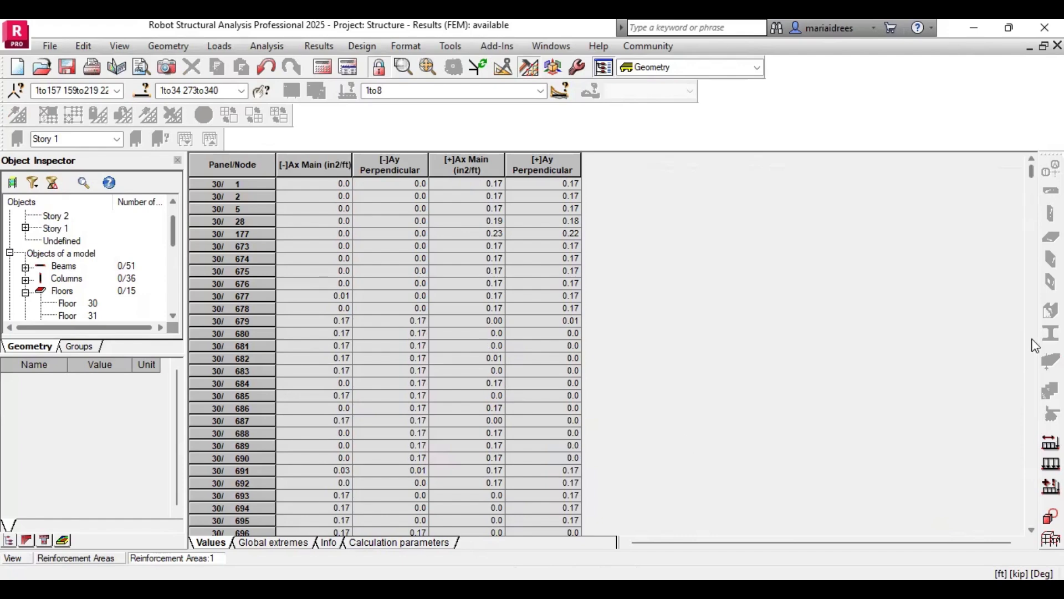
click(1032, 302)
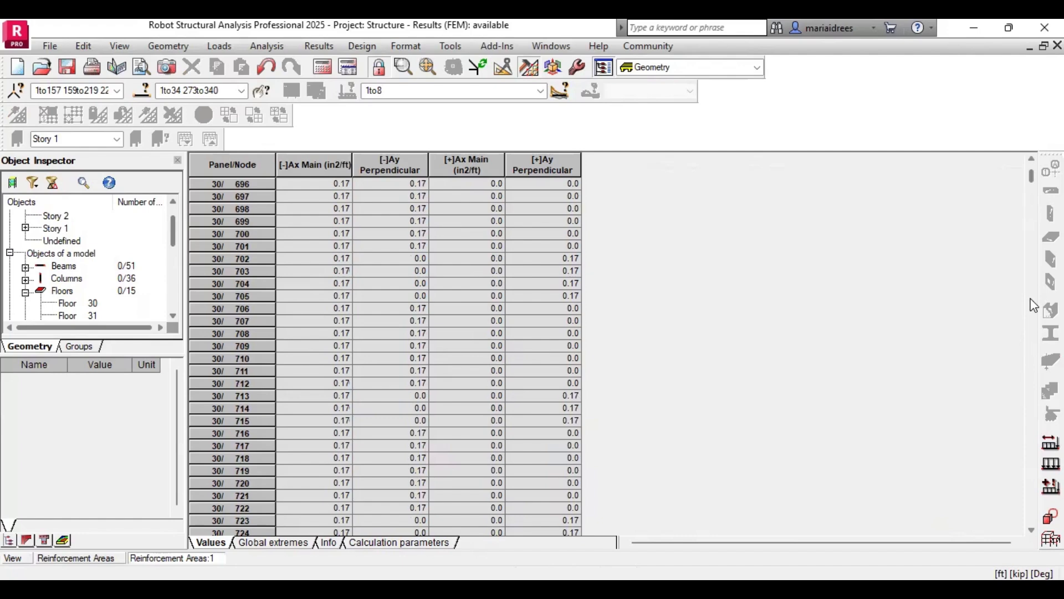
click(1032, 302)
click(1032, 302)
click(1032, 302)
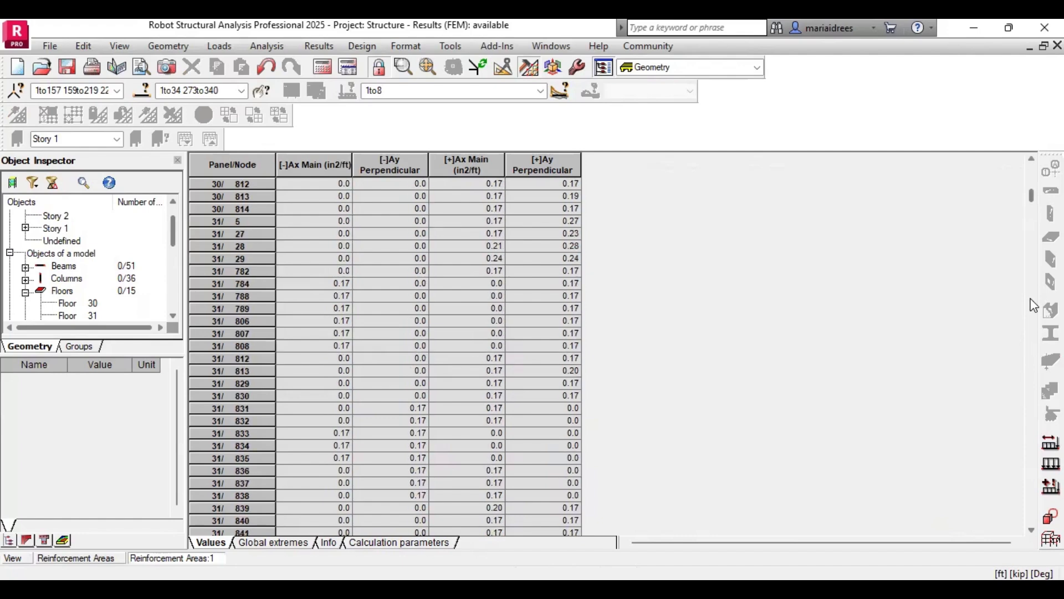
click(1032, 302)
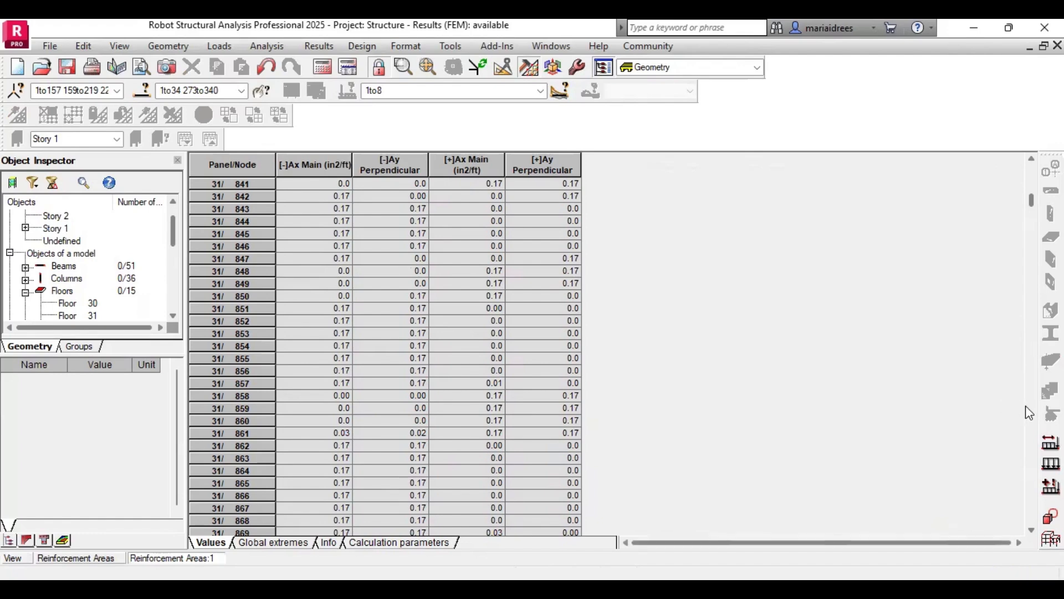
key(Page_Down)
key(Page_Down)
key(Page_Down)
key(Page_Down)
key(Page_Down)
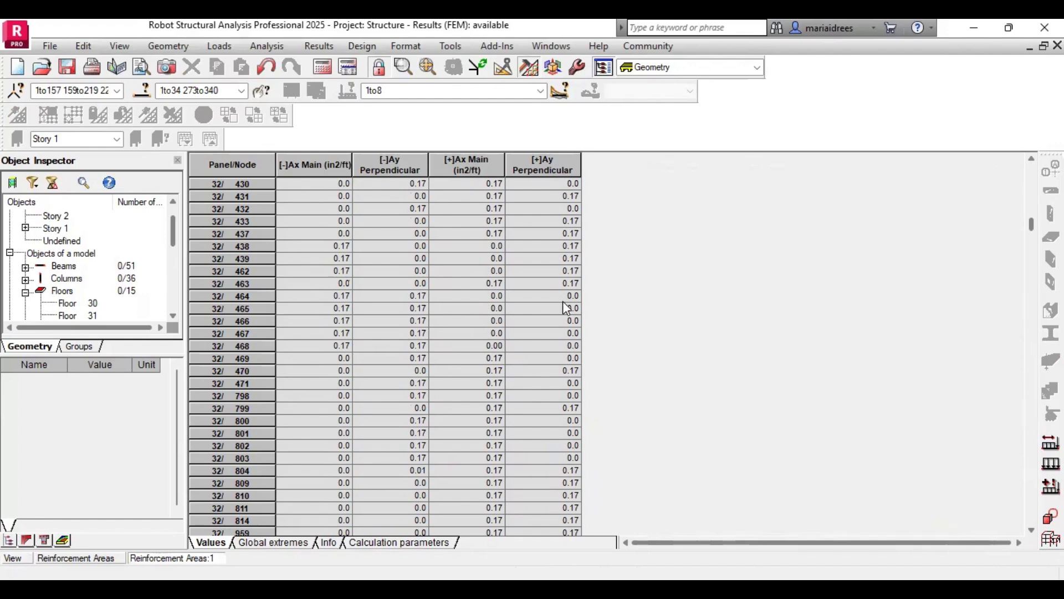
click(1033, 168)
click(1034, 172)
click(1034, 171)
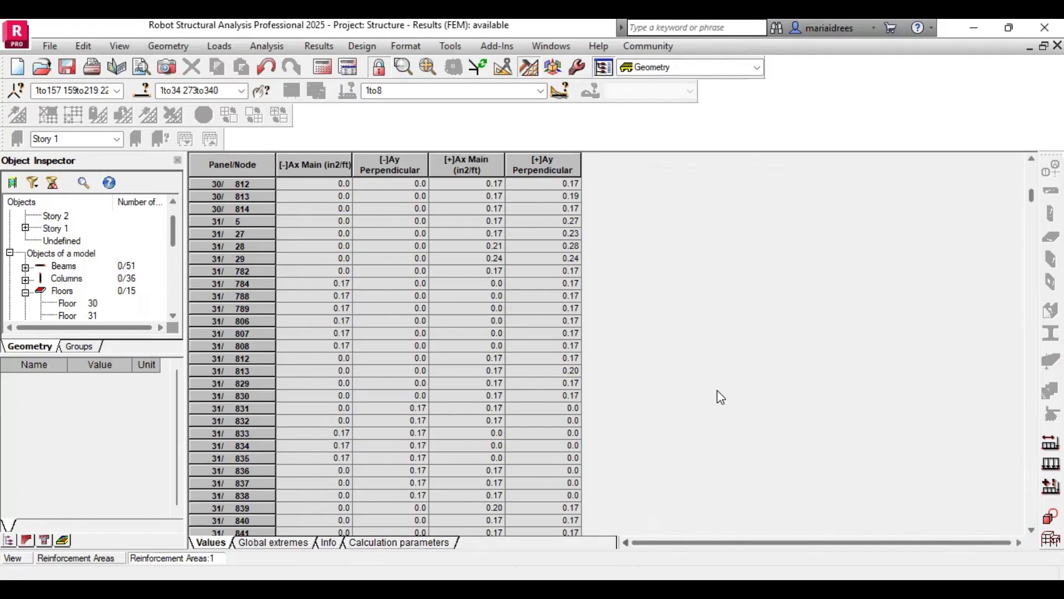
click(1031, 159)
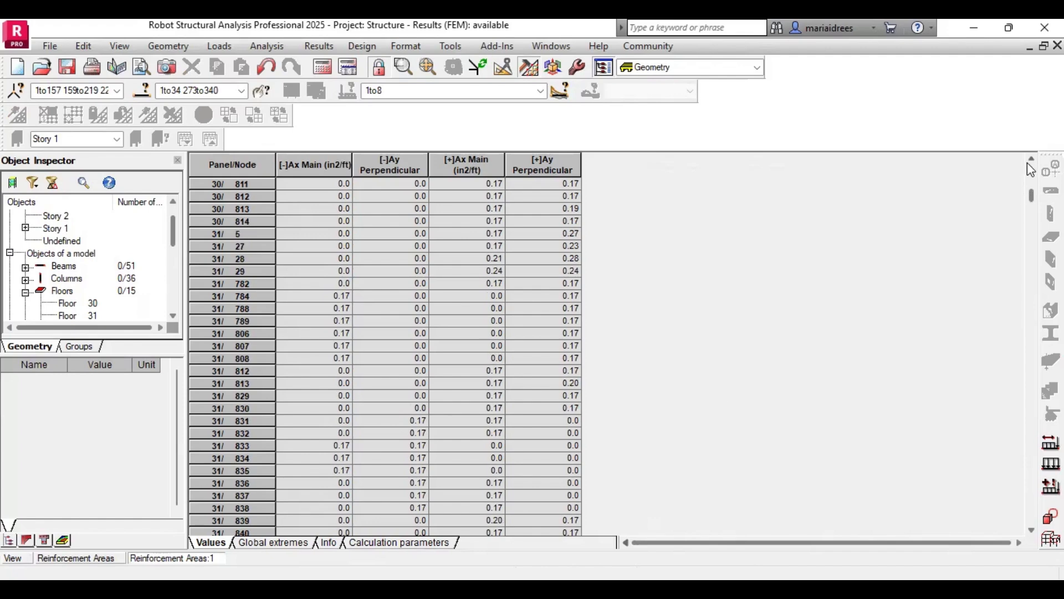
click(1032, 159)
click(1031, 159)
click(1031, 159)
click(1030, 161)
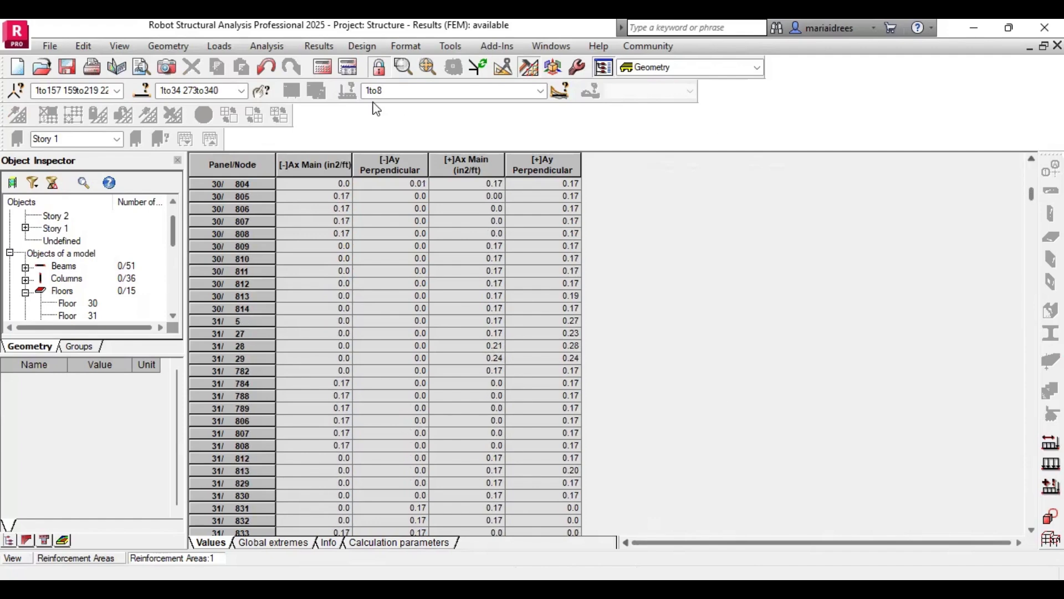